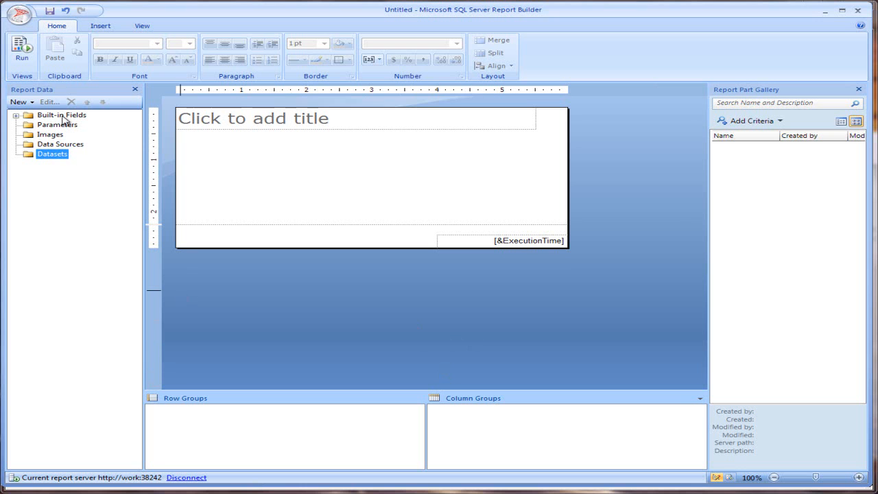
Step: Open the recent report Base Report with Connections.rdl, discarding the changes to the untitled report
left_click(20, 13)
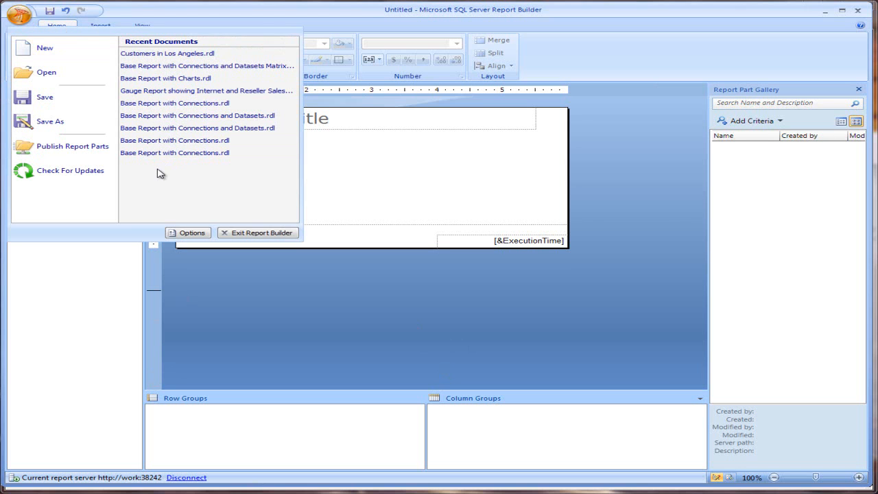
left_click(188, 103)
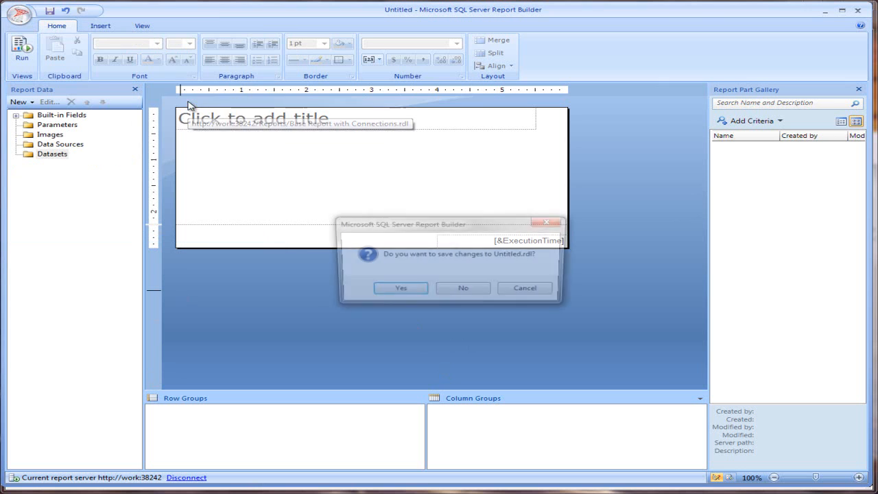
left_click(465, 295)
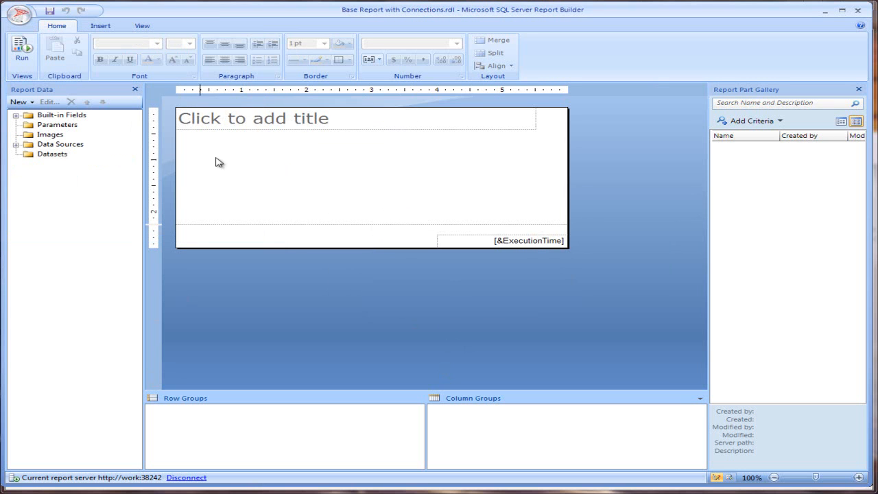
Step: Examine the report's data sources, AdventureWorksAnalysisServices and AdventureWorksOLTP, and check its Datasets folder
left_click(16, 144)
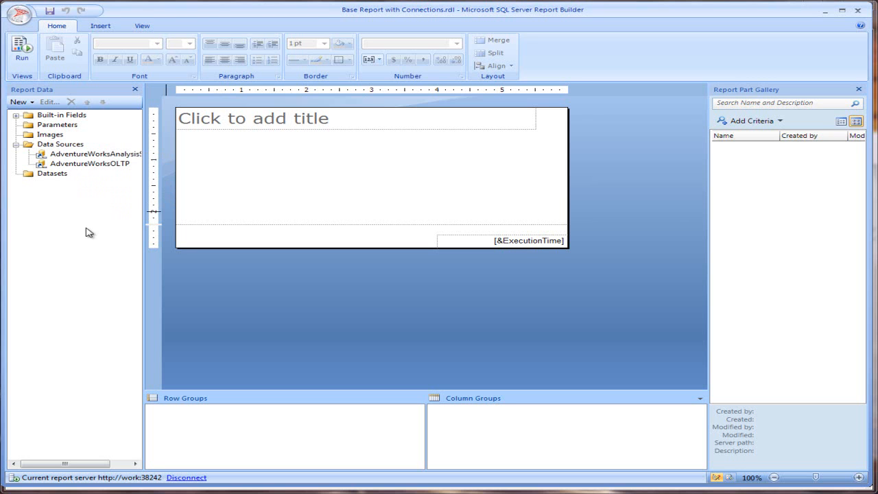
left_click(84, 155)
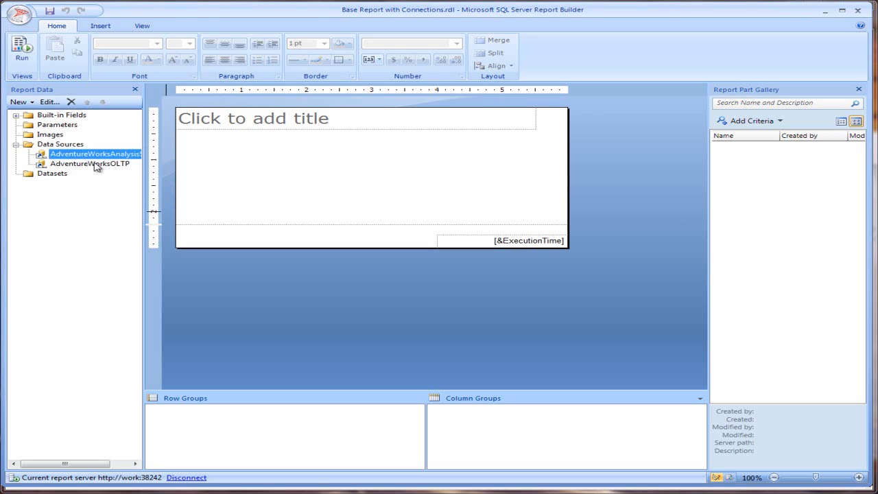
left_click(76, 165)
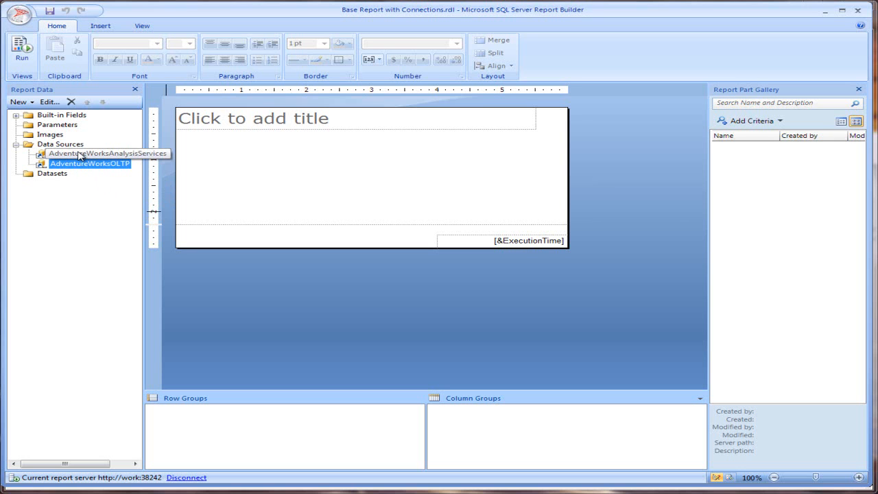
left_click(80, 154)
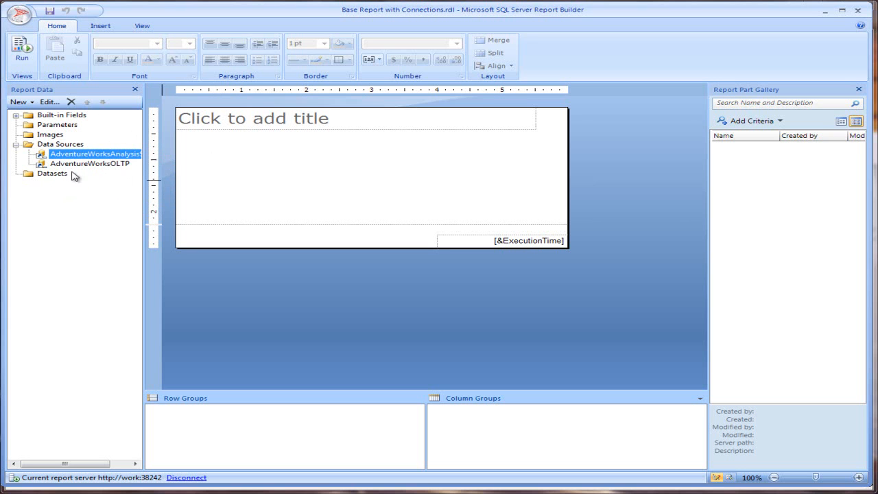
left_click(37, 177)
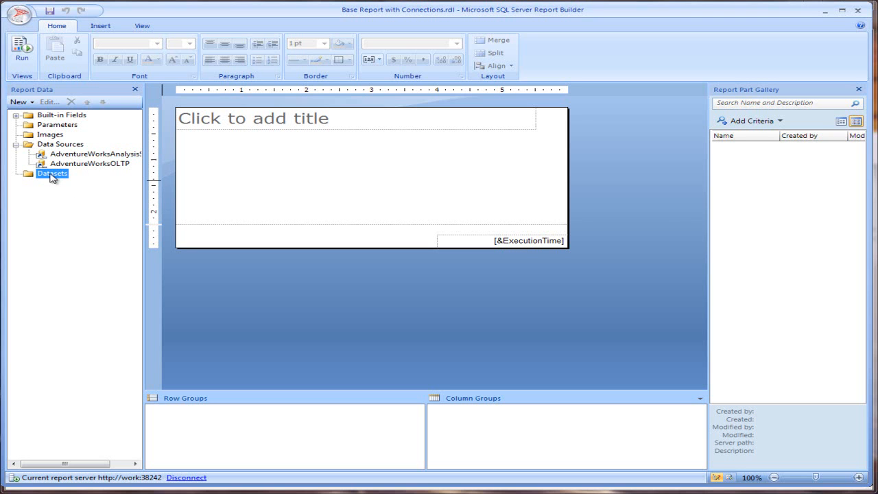
Step: Open the recent report Base Report with Connections and Datasets.rdl and expand its Data Sources folder
left_click(22, 15)
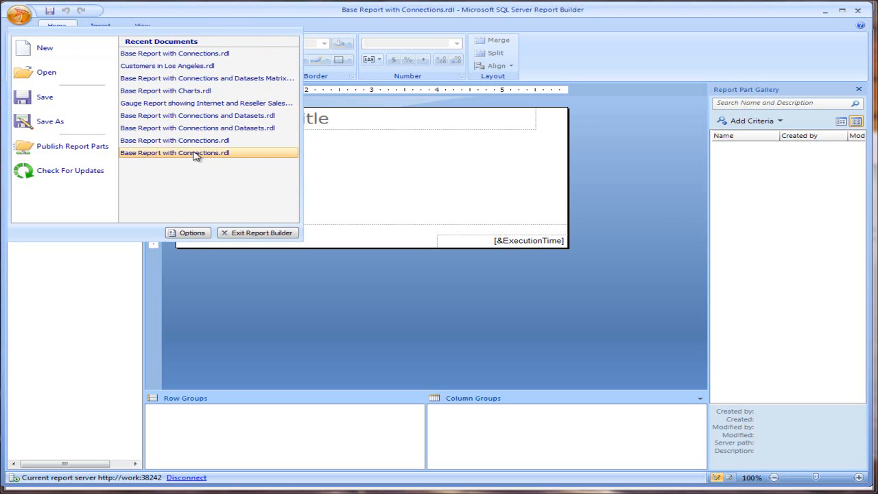
left_click(178, 130)
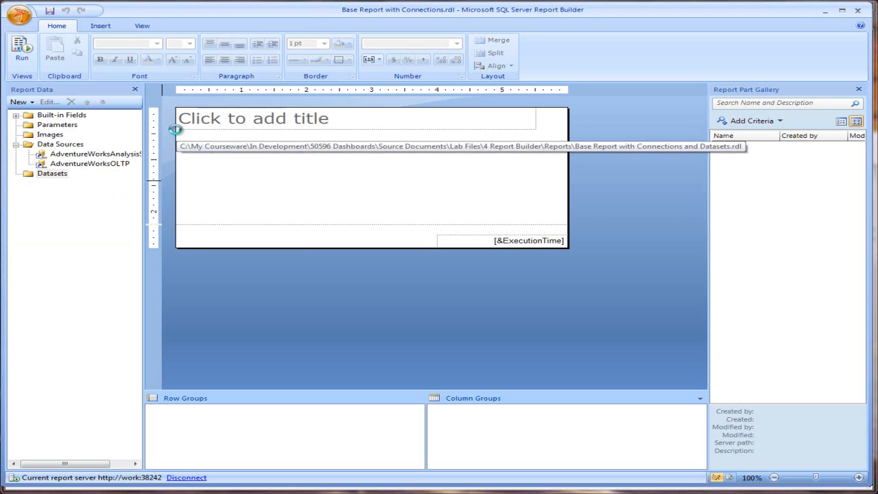
left_click(16, 145)
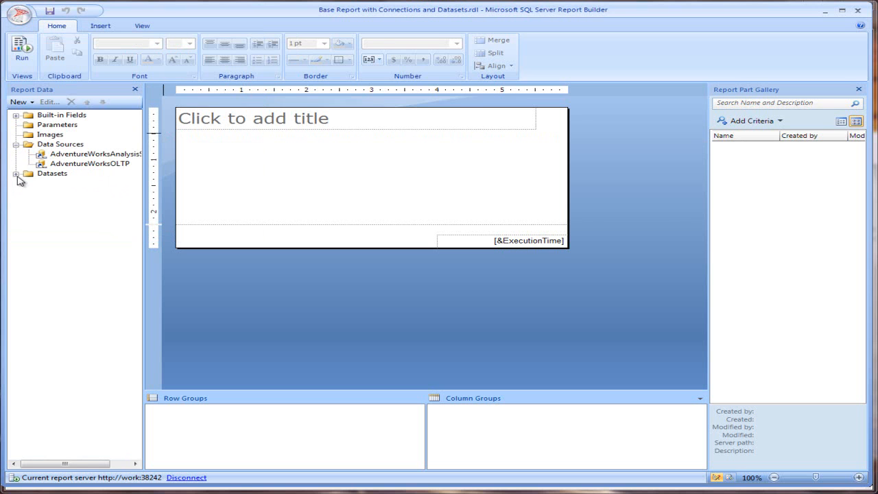
Step: View the fields under the Datasets folder, collapse the folder again, and select the AdventureWorksOLTP data source
left_click(16, 174)
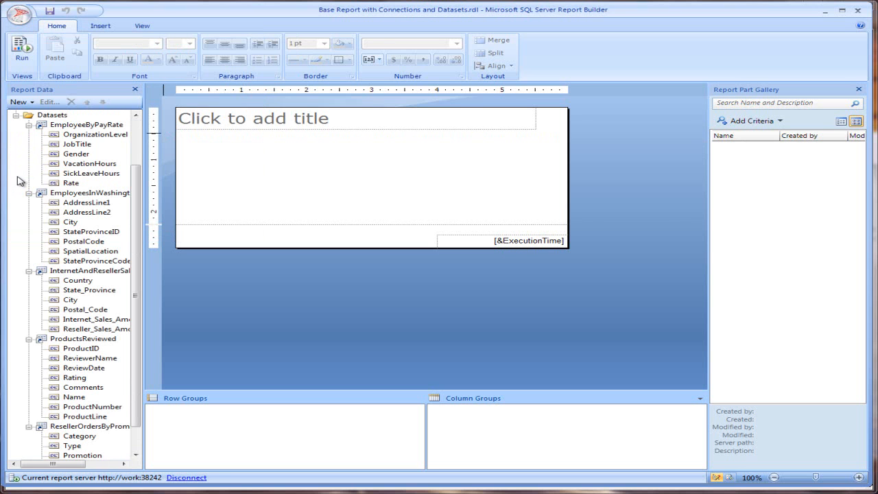
left_click(27, 116)
left_click(17, 115)
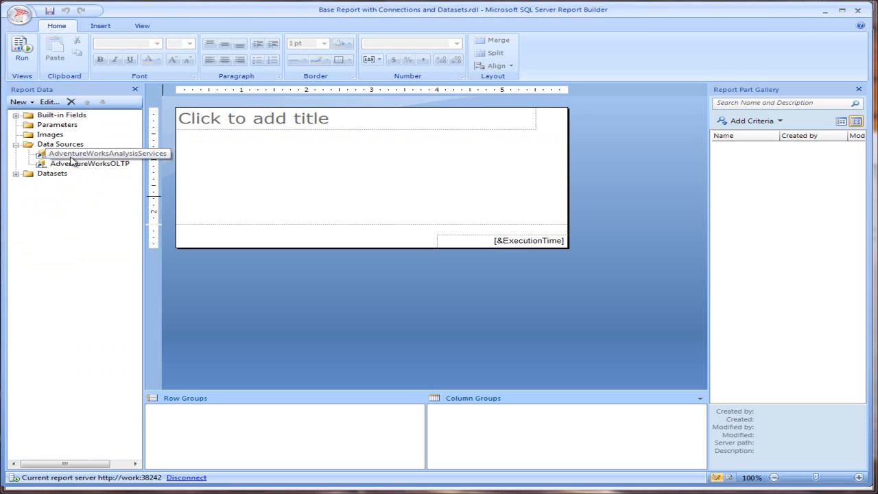
left_click(70, 162)
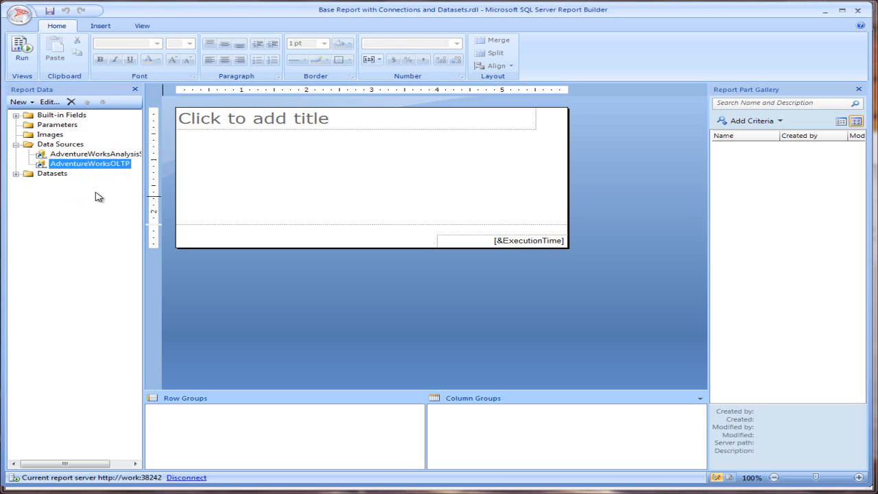
Step: Expand the Datasets folder, collapse each dataset's field list to review the dataset names, and close the folder
left_click(18, 173)
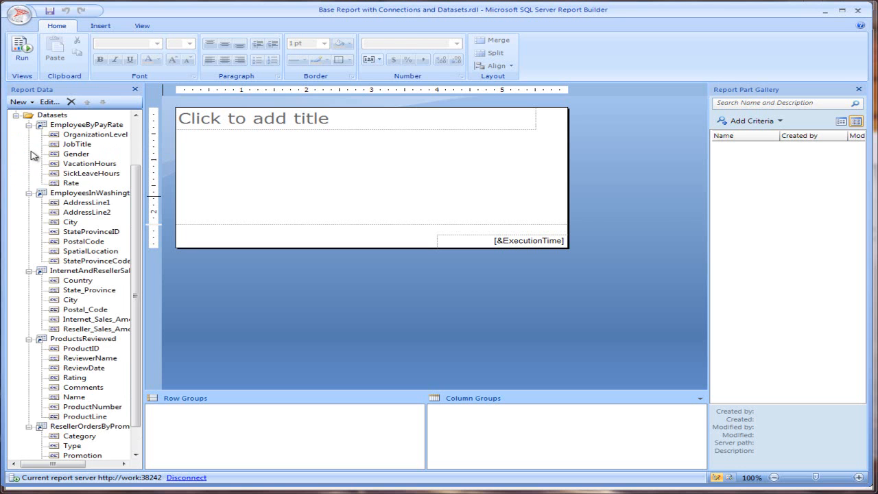
left_click(33, 125)
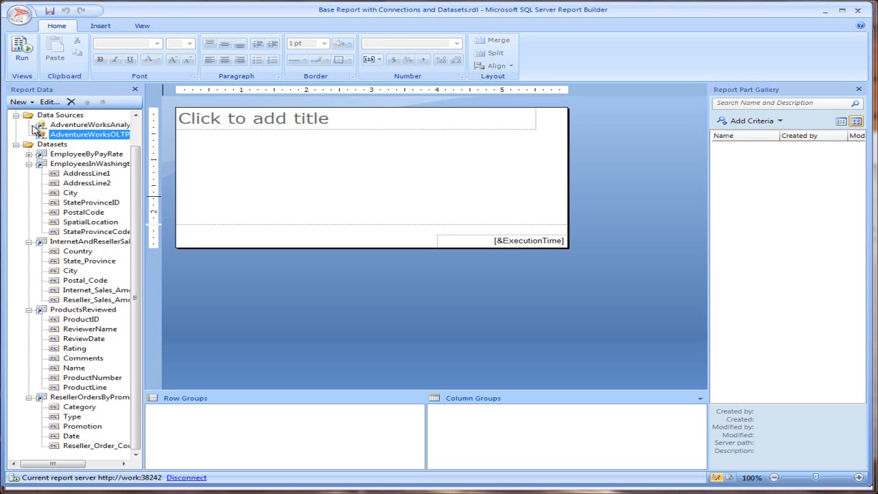
left_click(29, 164)
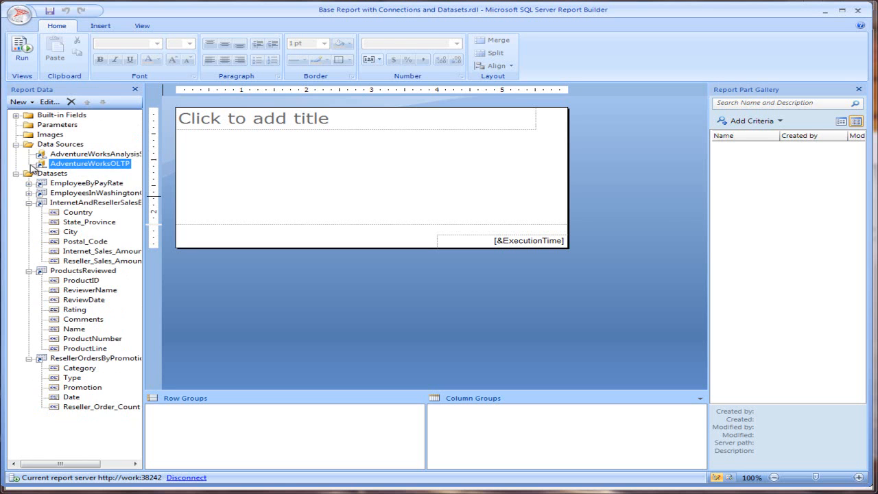
left_click(28, 203)
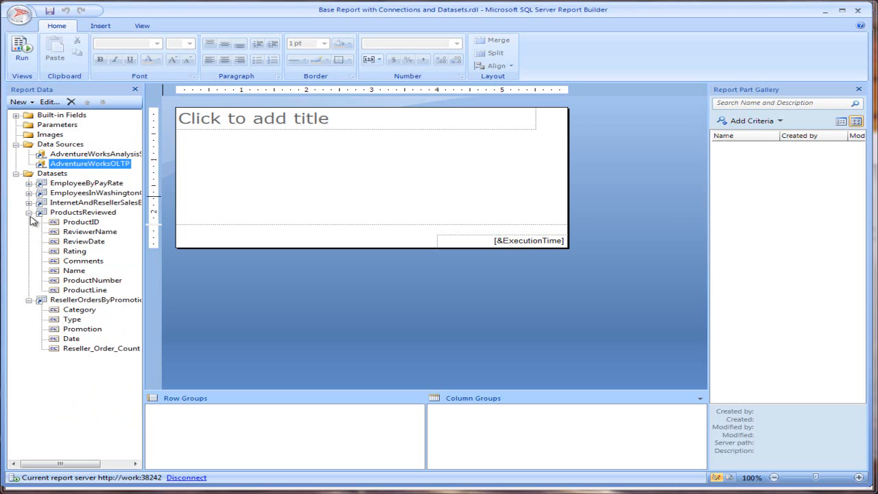
left_click(29, 212)
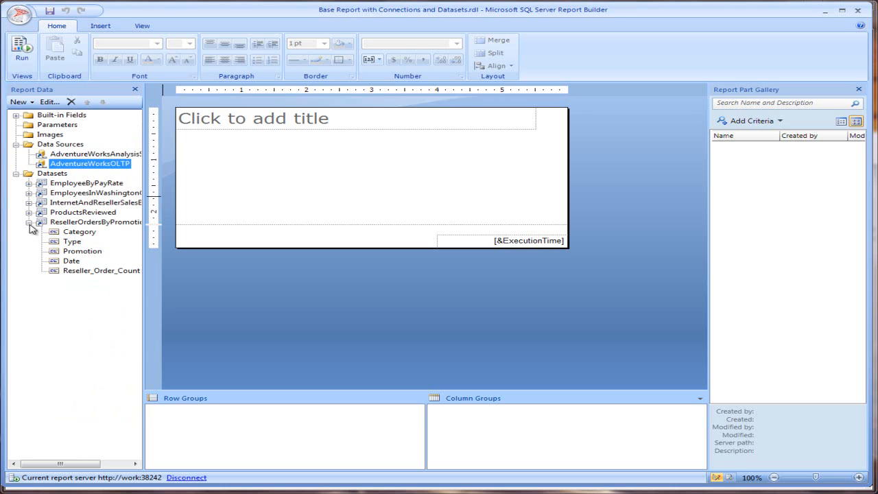
left_click(28, 222)
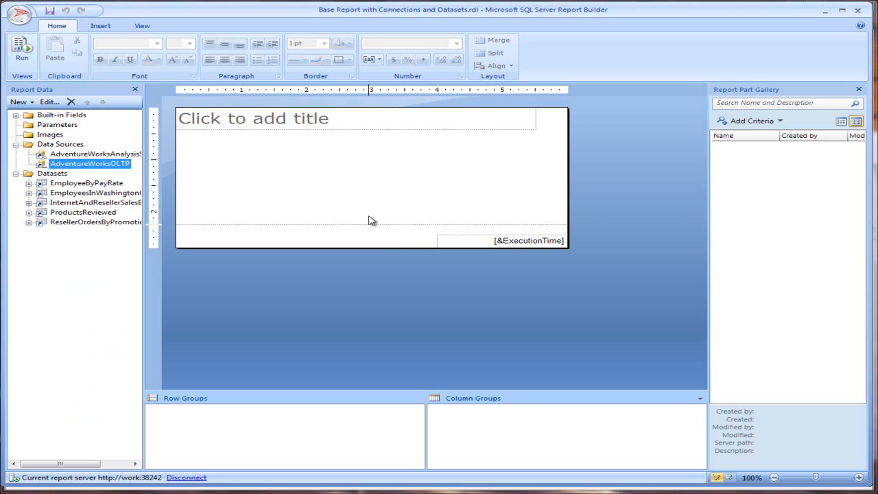
left_click(16, 174)
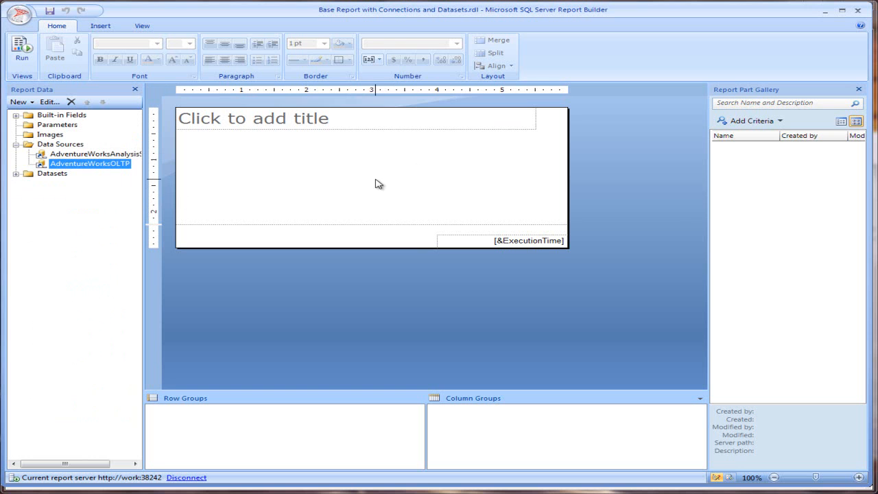
Step: Open the recent report Base Report with Connections and Datasets Matrix Table and List.rdl and expand its Datasets folder
left_click(18, 16)
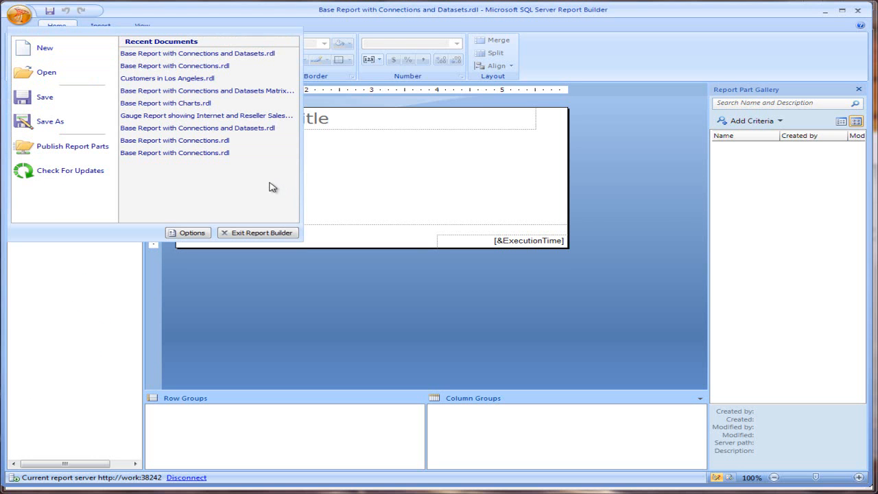
left_click(209, 91)
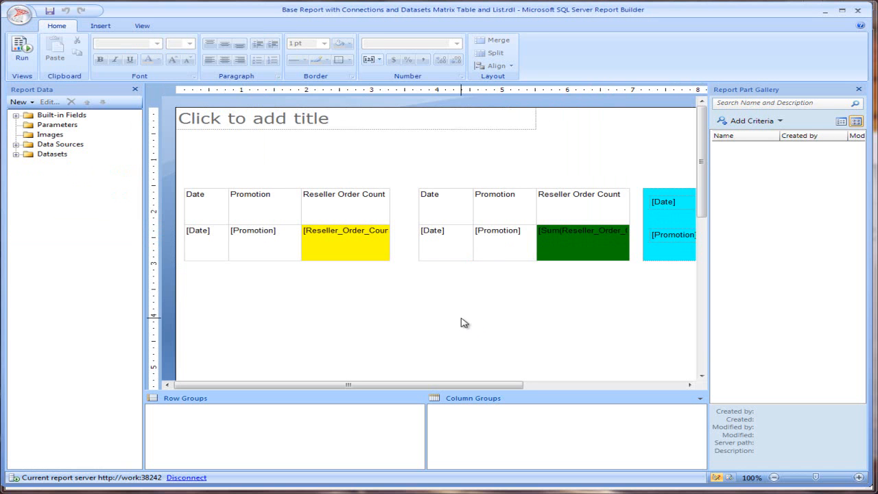
left_click(16, 154)
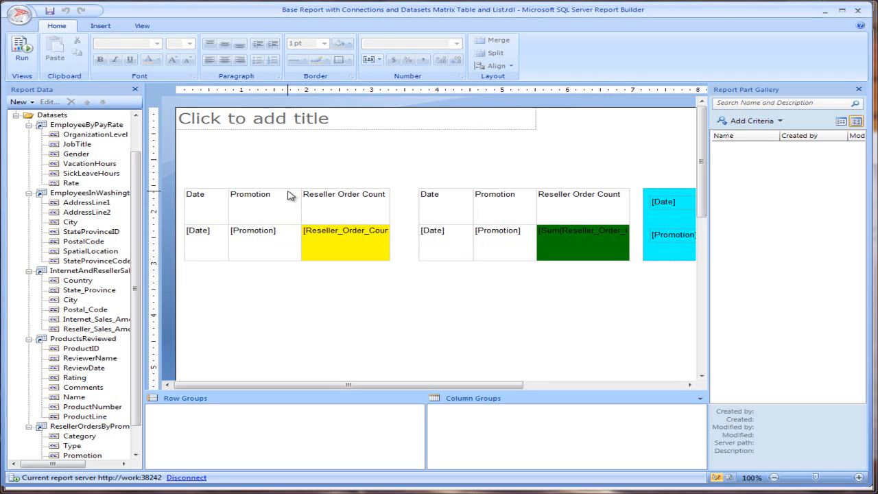
Step: Select the yellow table, the green matrix and the cyan list in turn to examine their structure and groups
left_click(388, 217)
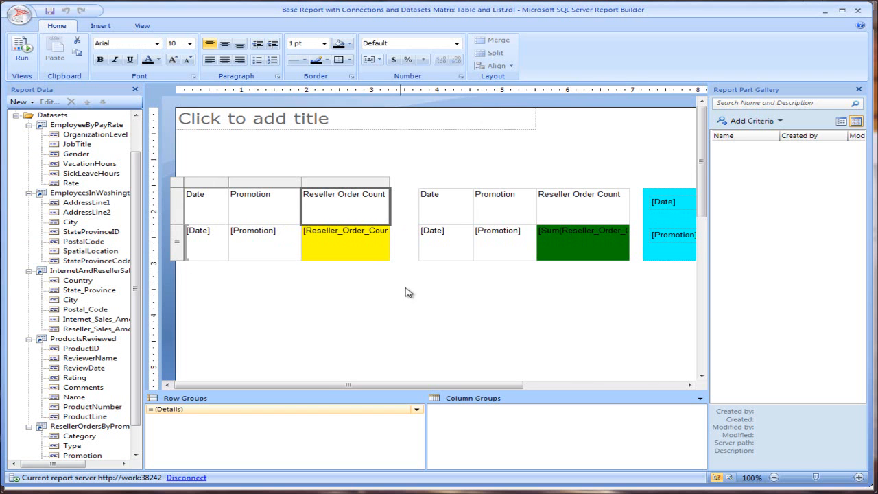
left_click_drag(371, 388, 509, 388)
left_click(355, 259)
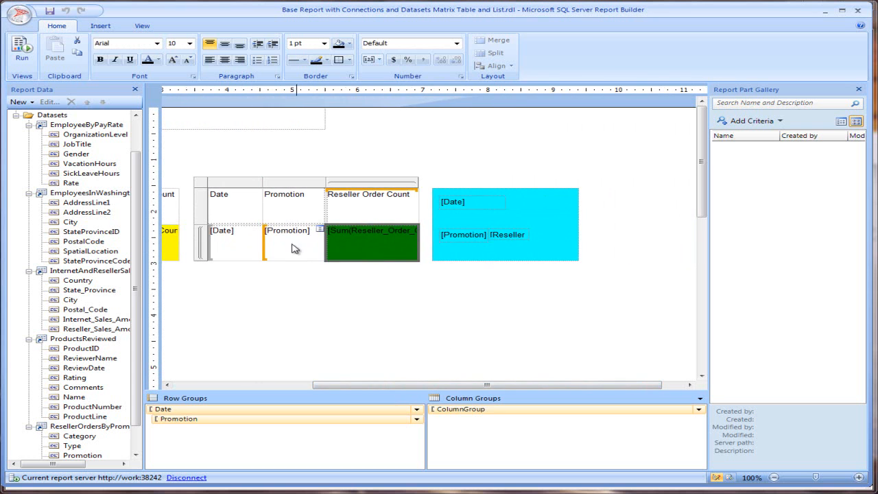
left_click(539, 259)
left_click_drag(509, 386, 346, 388)
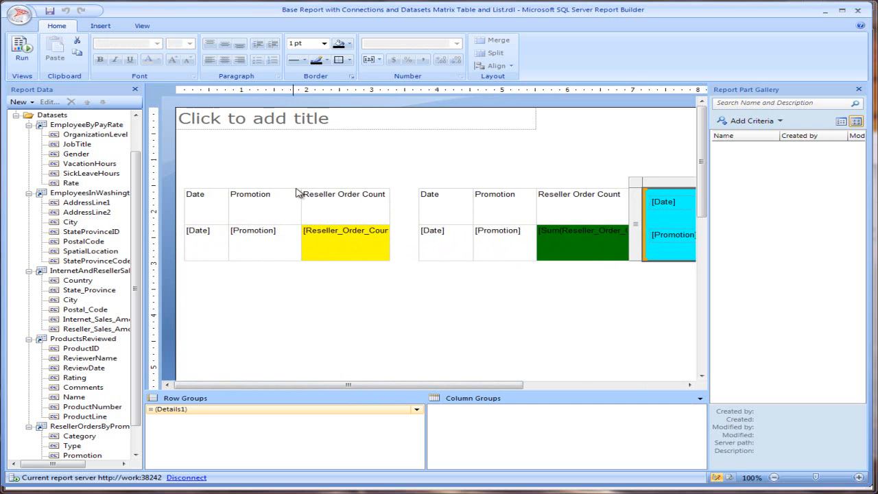
Step: Run the report to preview the table, matrix and list with data, and return to design view
left_click(22, 45)
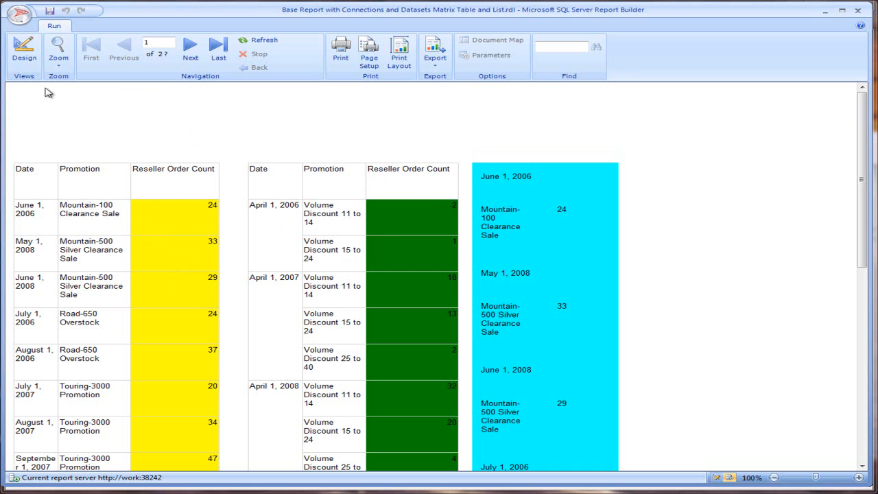
left_click(23, 45)
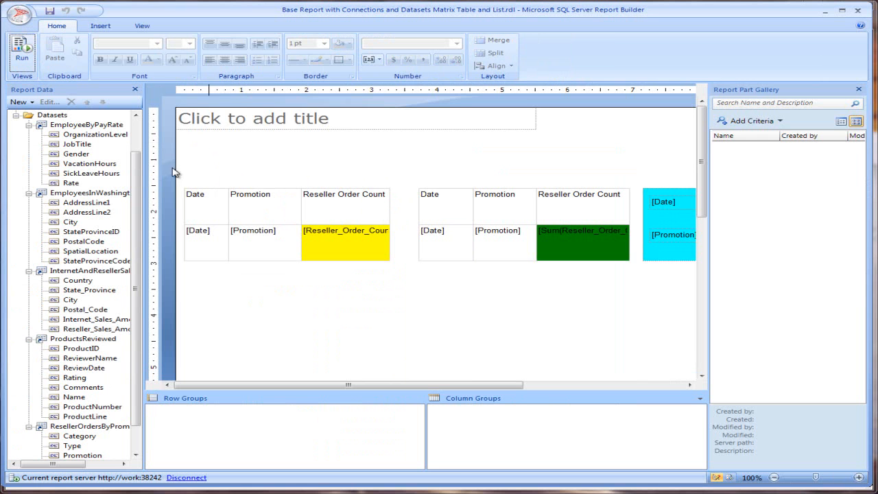
Step: Show the Properties pane for the matrix's Date column, inspect the summed Reseller Order Count text's properties, and close the pane
left_click_drag(468, 385, 510, 355)
left_click(379, 247)
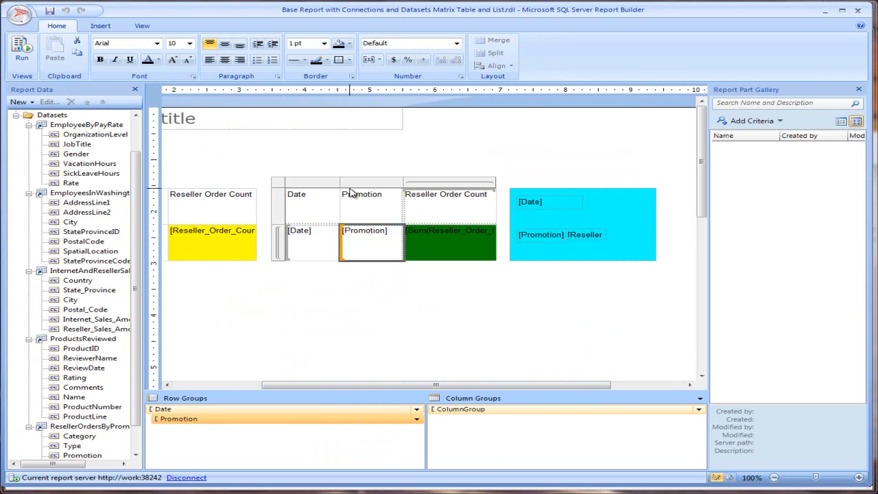
left_click(328, 181)
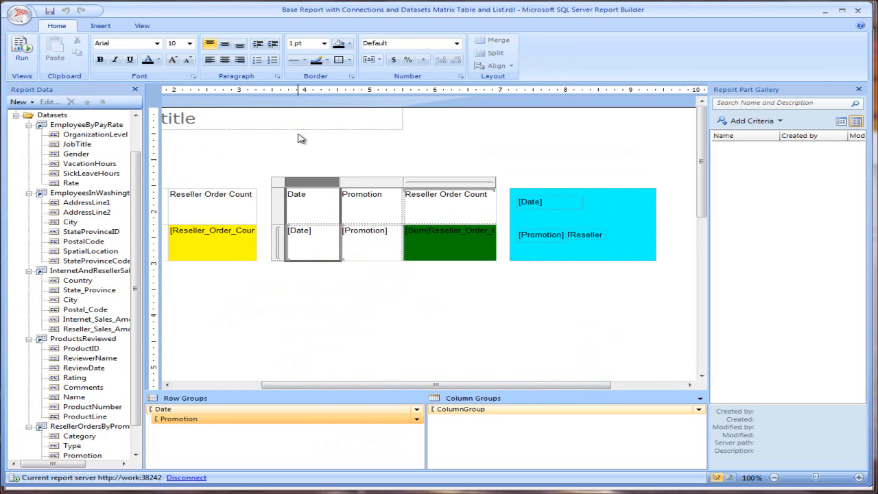
left_click(142, 26)
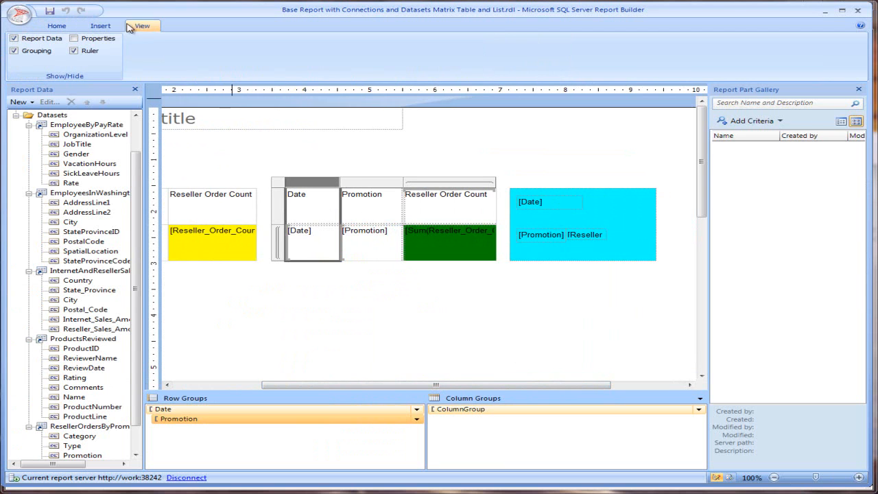
left_click(76, 39)
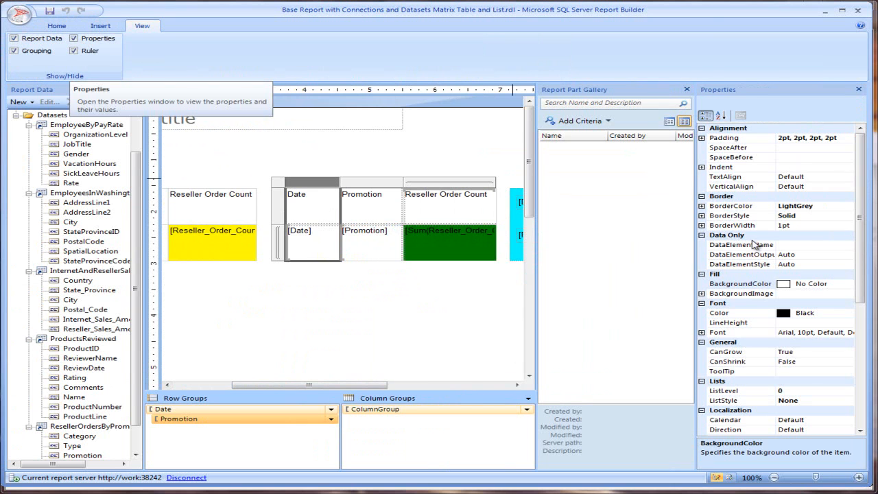
double_click(490, 230)
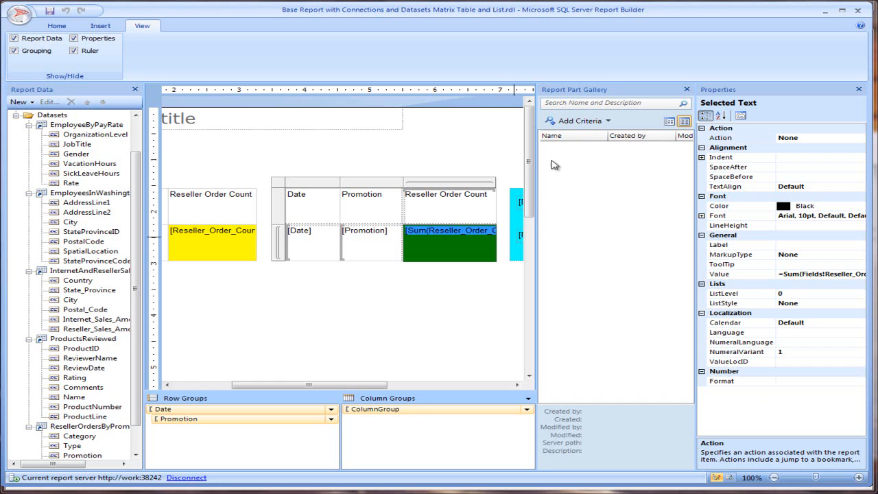
left_click(858, 89)
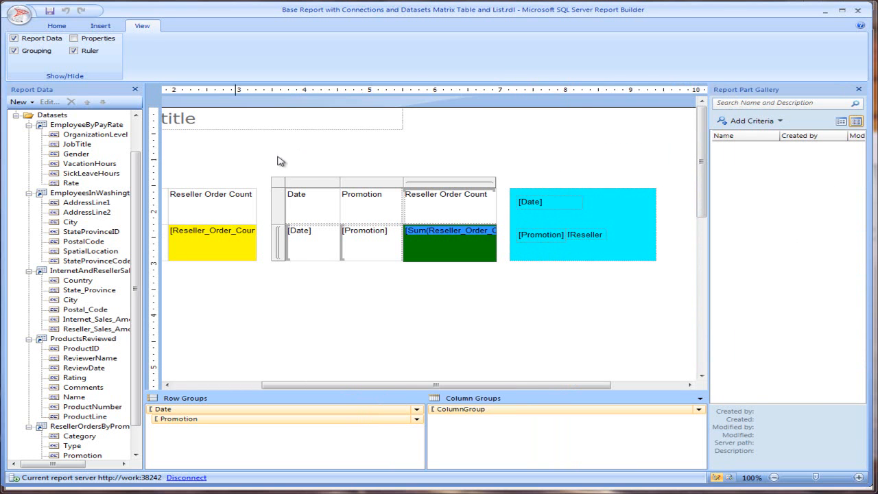
Step: Open the recent report Customers in Los Angeles.rdl, expand its Datasets folder and select the SpatialLocation field
left_click(18, 15)
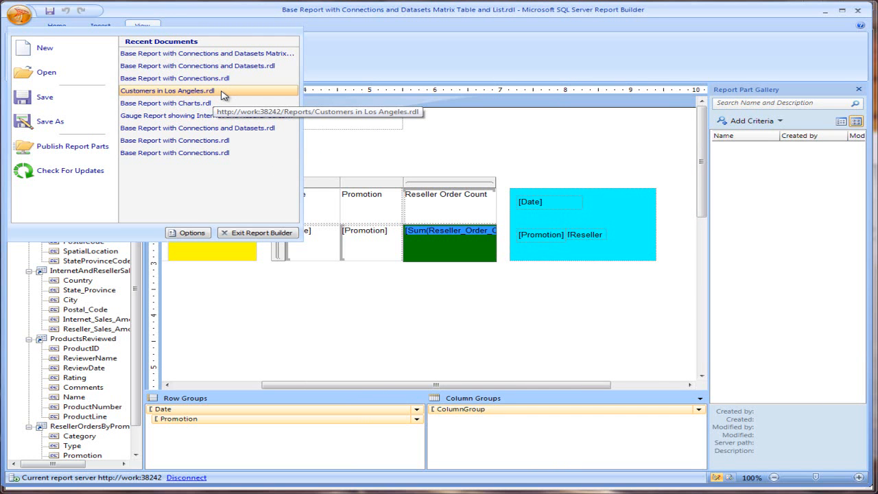
left_click(179, 92)
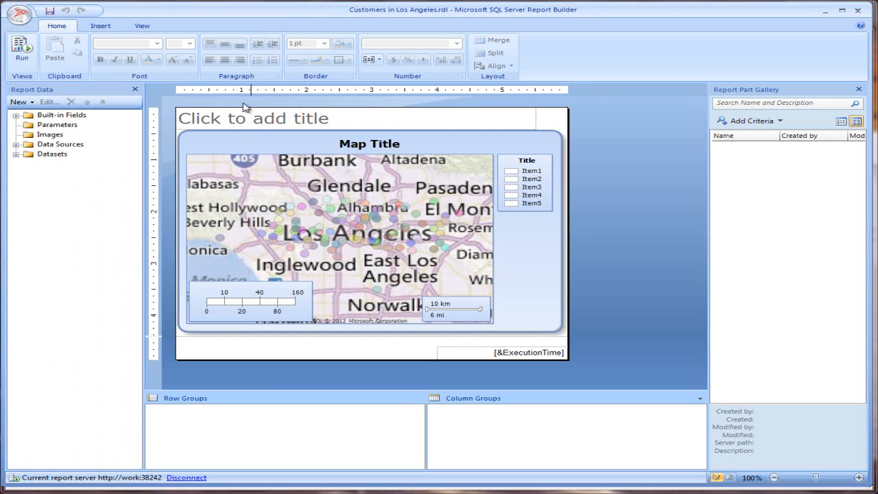
left_click(15, 154)
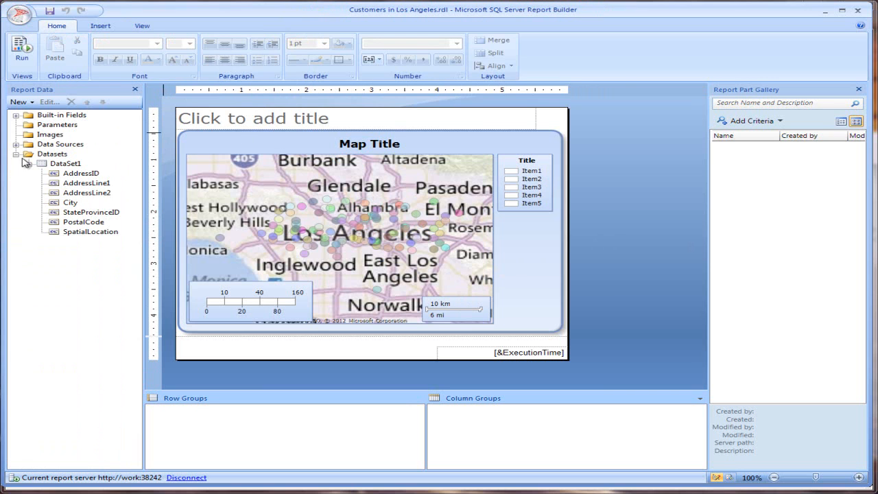
left_click(85, 232)
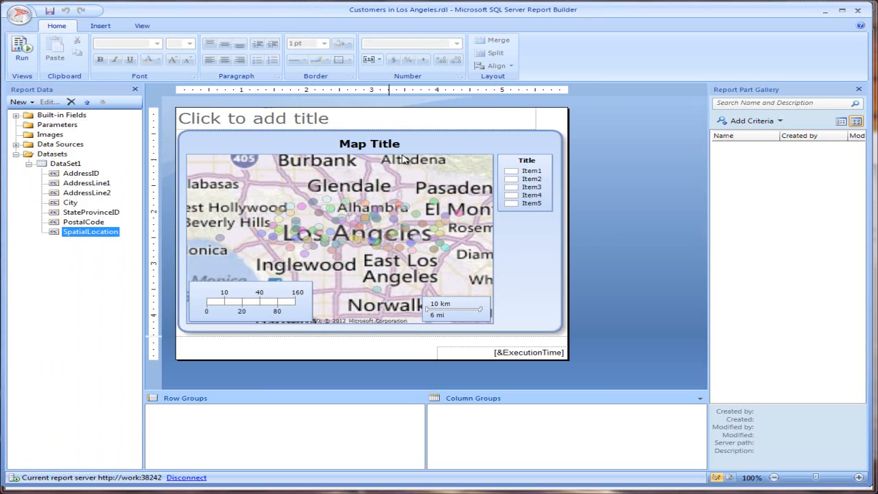
Step: Try the New Map wizard with a SQL Server spatial query, the Los Angeles customers.rsd dataset and a Bing Maps layer, and cancel it
left_click(100, 26)
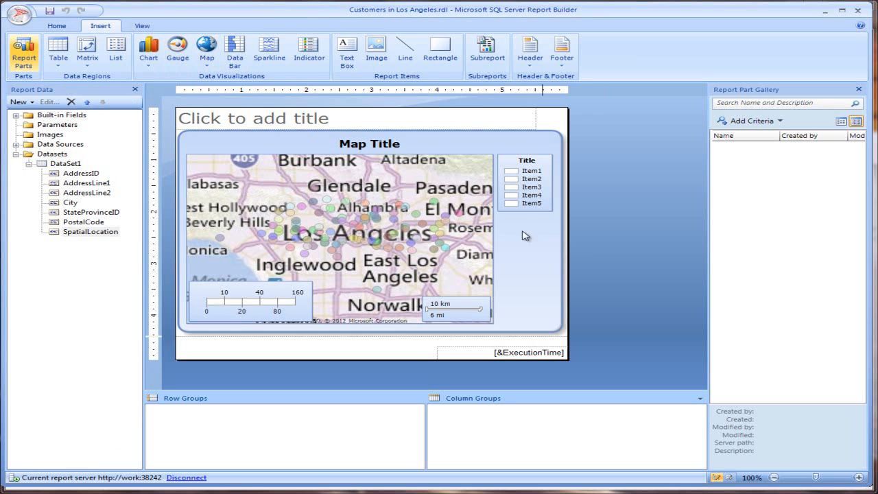
left_click(207, 62)
left_click(238, 82)
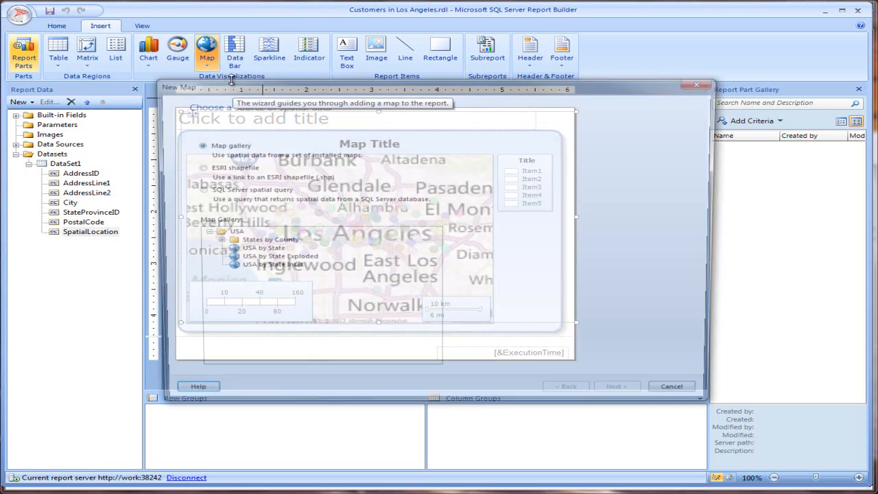
left_click(204, 192)
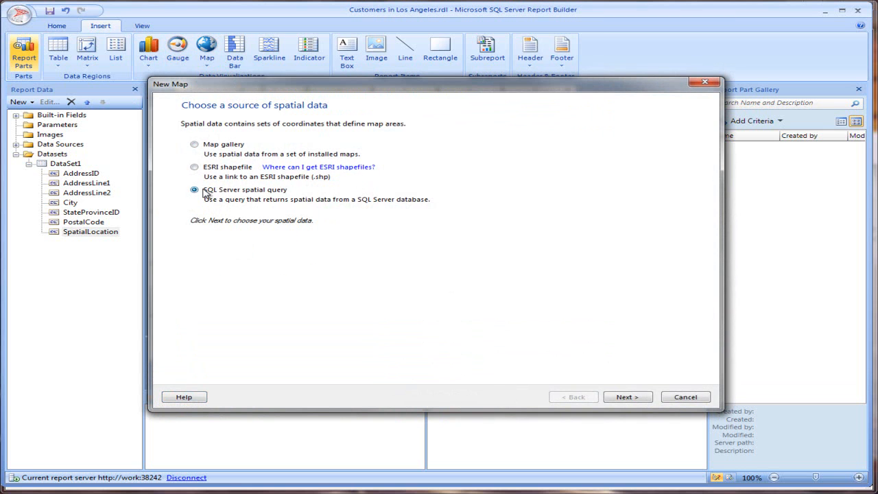
left_click(612, 400)
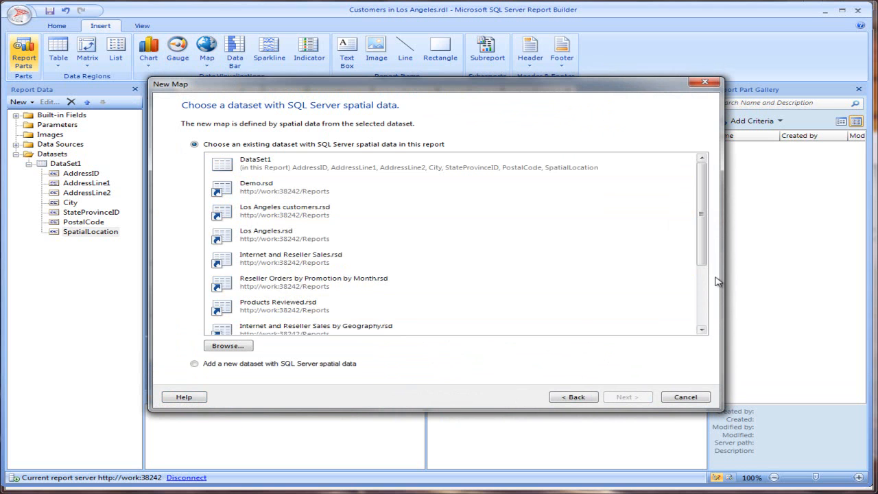
left_click(284, 214)
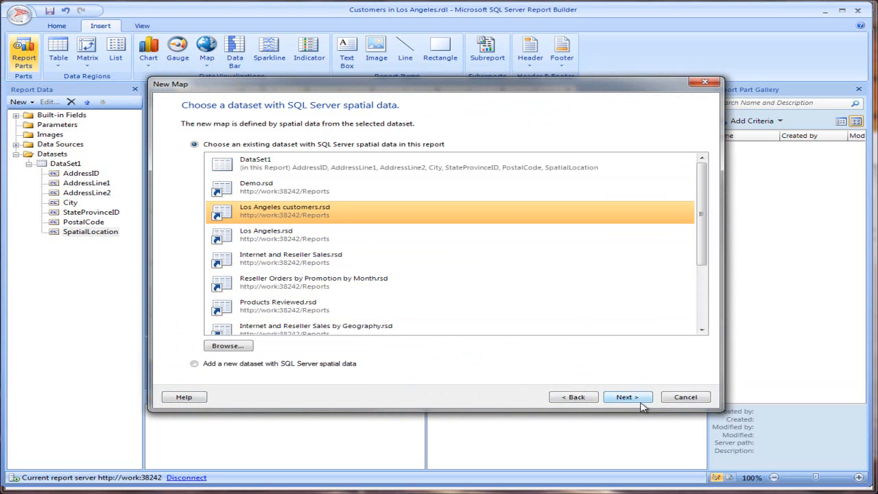
left_click(627, 397)
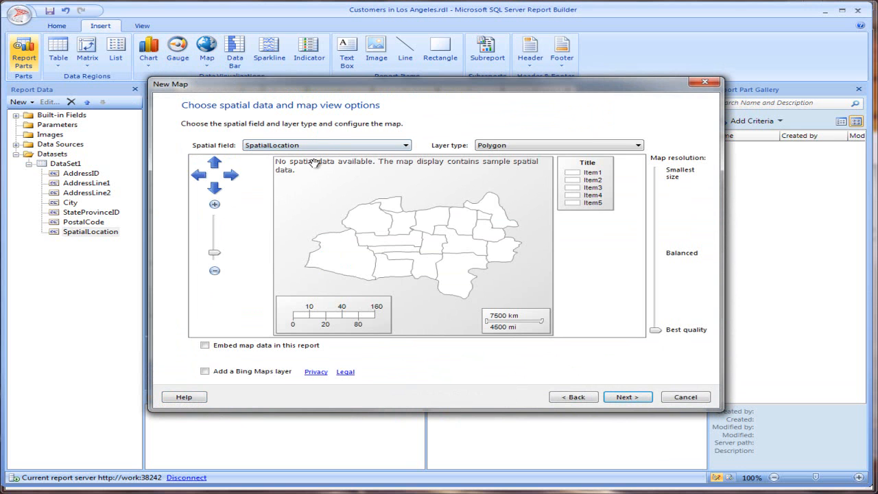
left_click(205, 372)
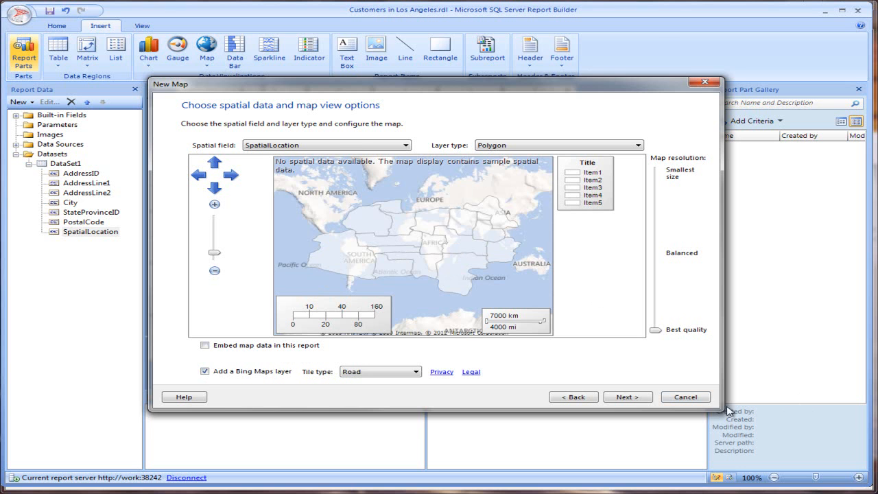
left_click(687, 398)
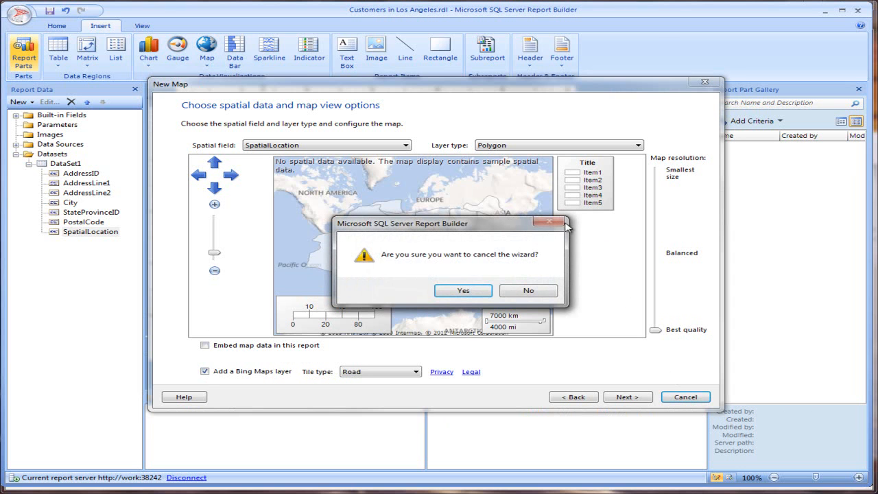
left_click(463, 290)
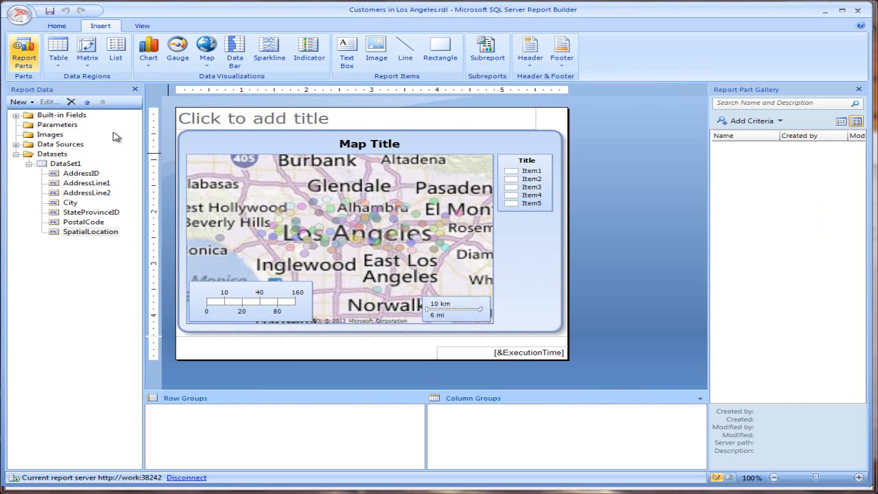
Step: Run the report to preview the Los Angeles customer map, and return to design view
left_click(57, 26)
left_click(22, 48)
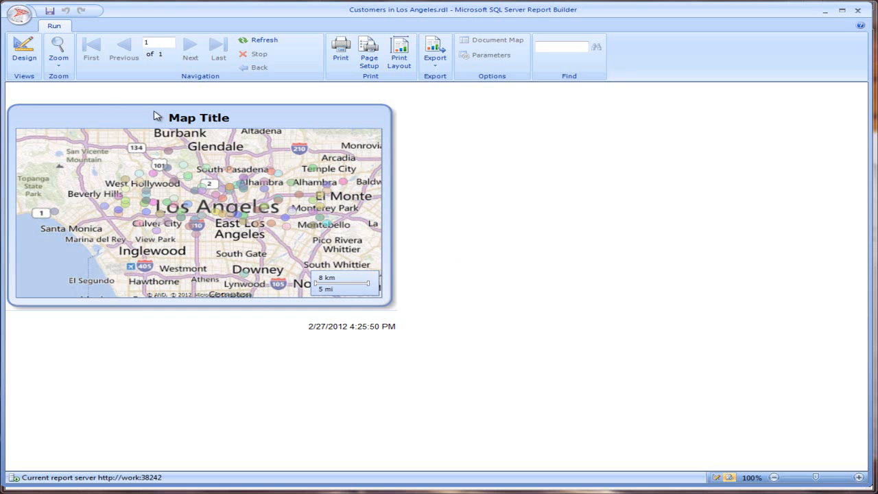
left_click(24, 52)
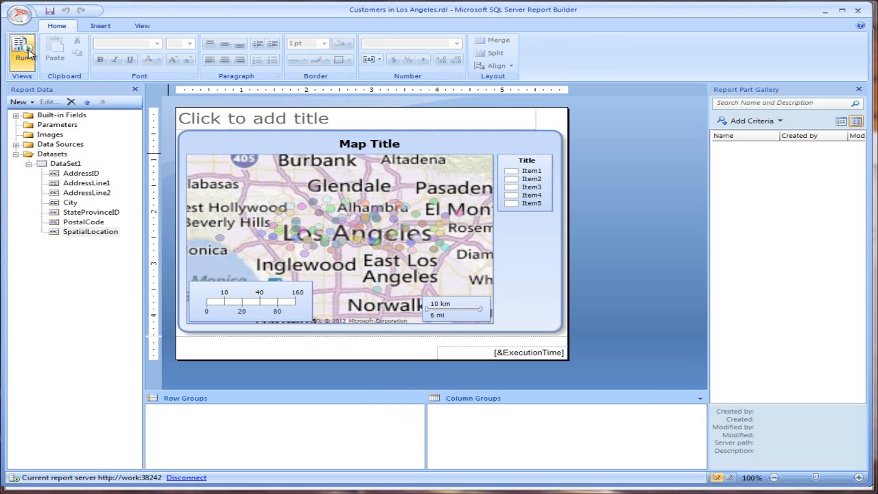
Step: Open the recent report Gauge Report showing Internet and Reseller Sales.rdl and select the gauge's orange and blue pointers to examine their assigned values
left_click(18, 17)
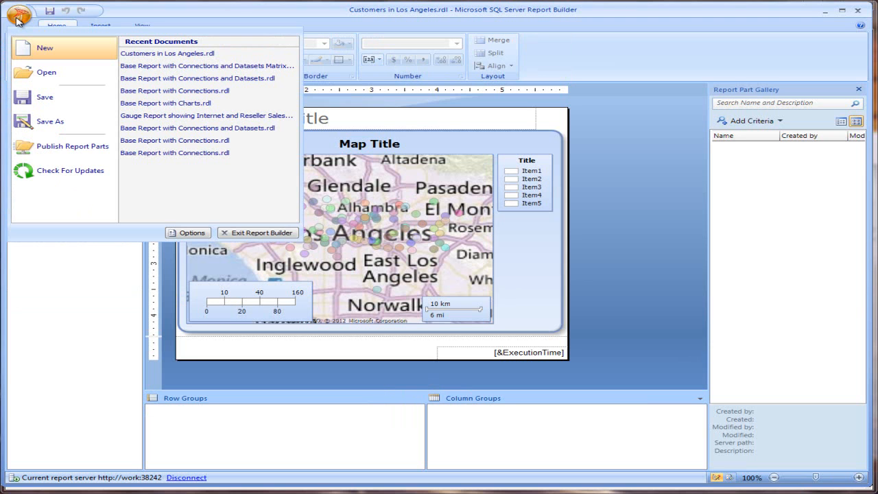
left_click(154, 116)
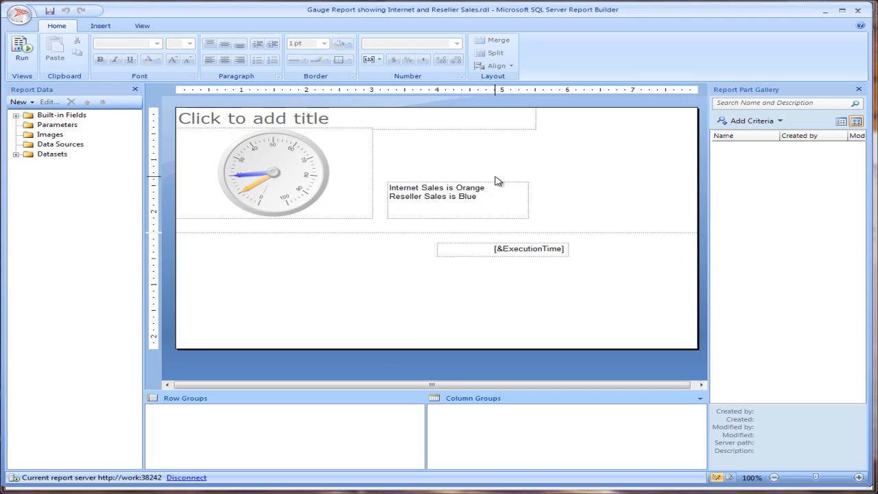
left_click(245, 193)
left_click(253, 194)
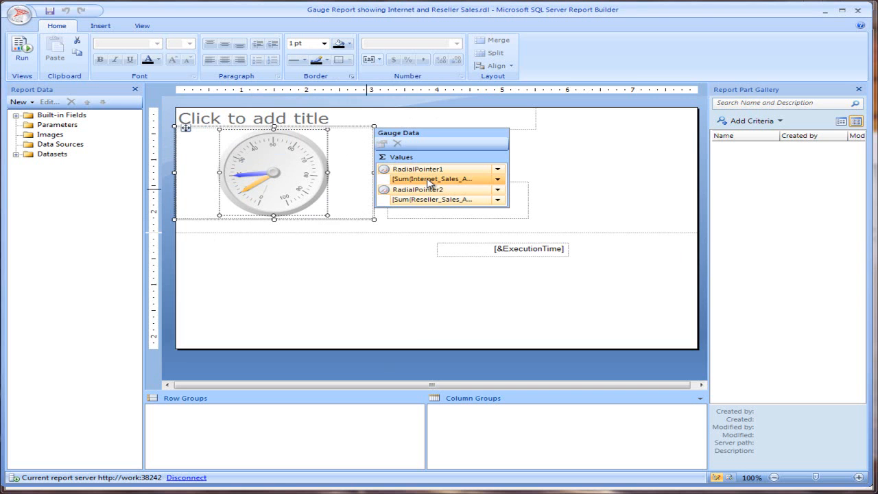
left_click(255, 187)
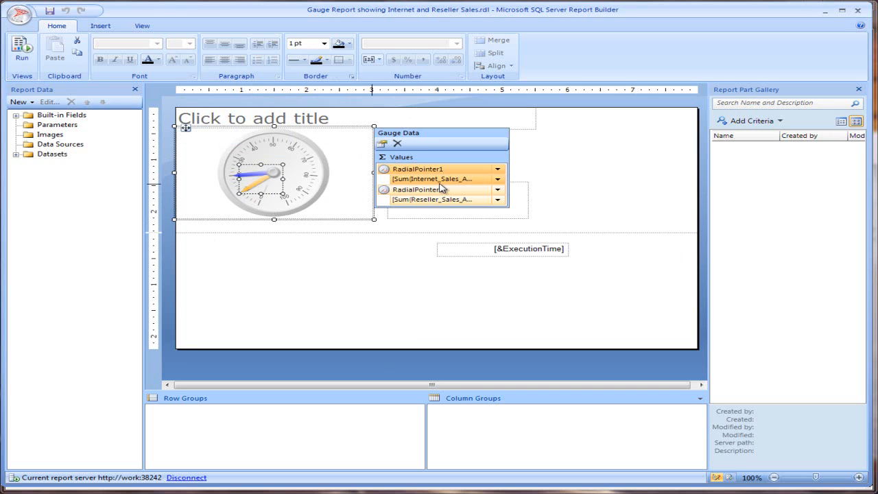
left_click(244, 178)
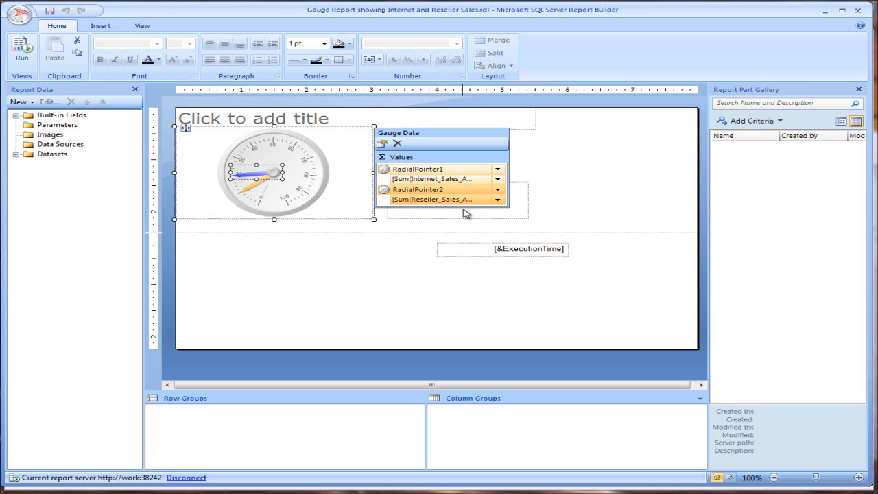
Step: Run the gauge report to preview the Internet and reseller sales pointers, and return to design view
left_click(16, 49)
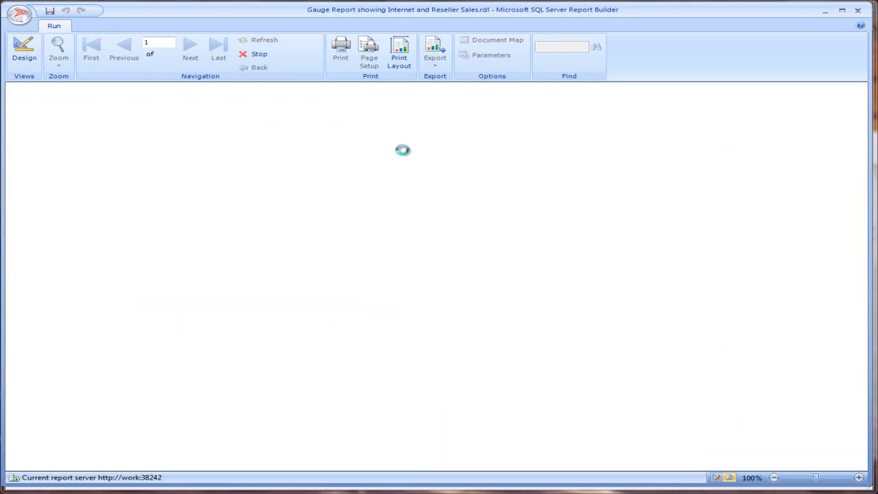
mouse_move(108, 128)
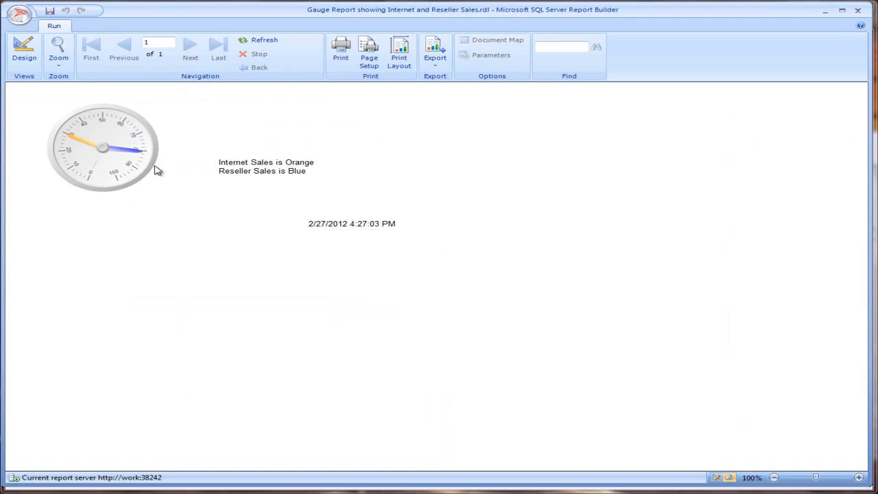
left_click(25, 49)
Step: Inspect the minimum and maximum in the gauge's Radial Scale Properties, close them without changes and deselect the gauge
left_click(275, 149)
left_click(275, 148)
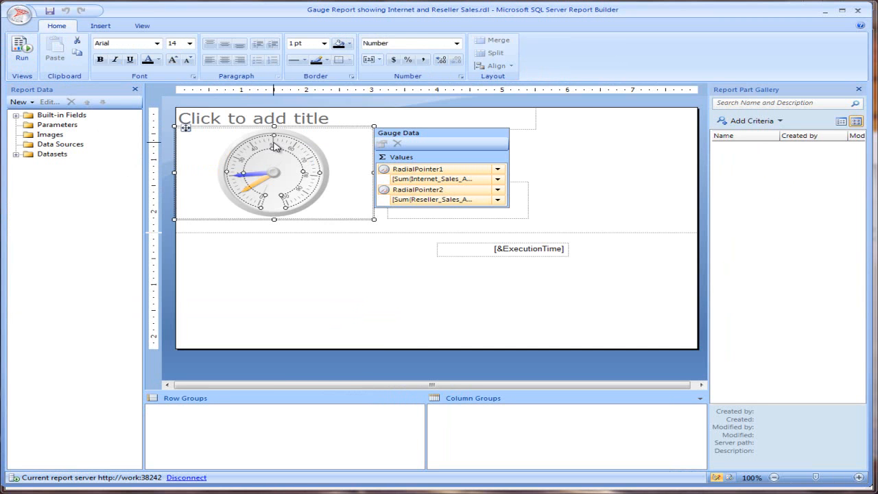
right_click(275, 146)
left_click(327, 248)
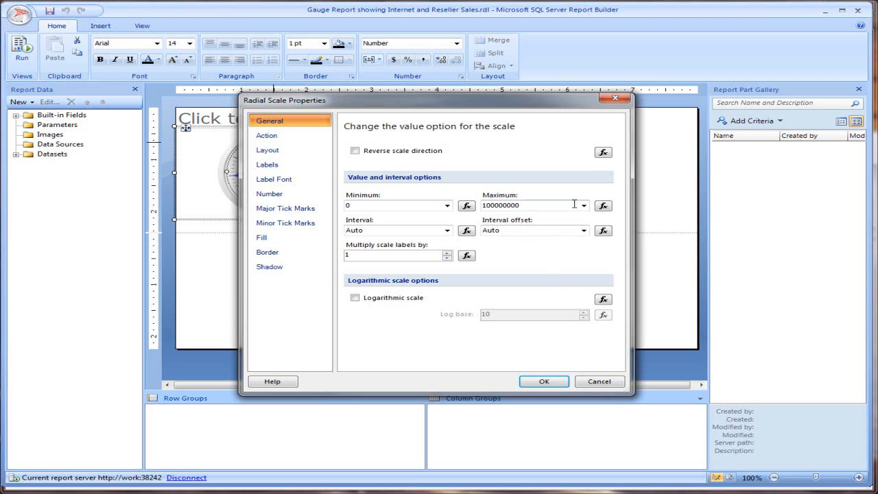
left_click(606, 382)
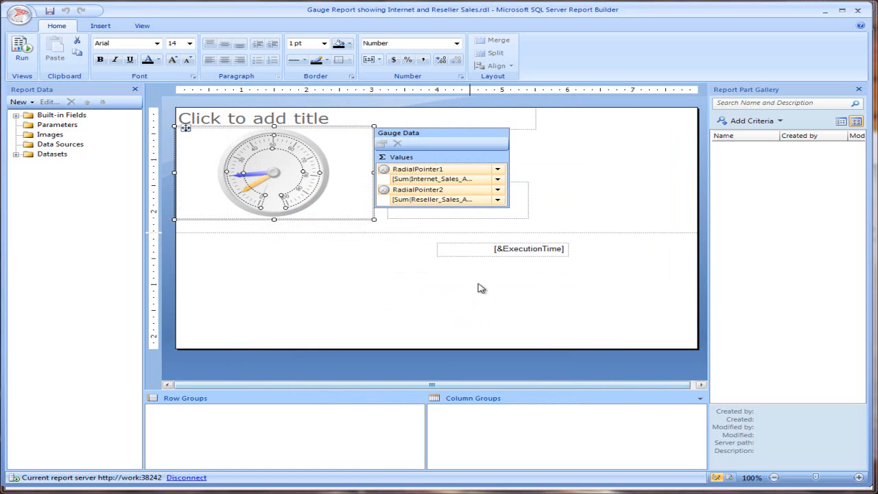
left_click(445, 176)
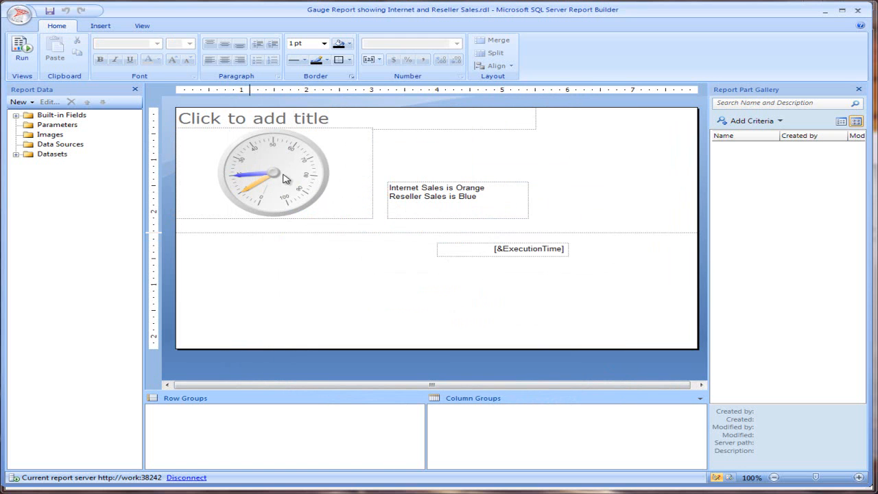
Step: Expand the Datasets folder and place the Internet_Sales_Amount and Reseller_Sales_Amount fields one above the other beside the gauge's color legend text
left_click(16, 154)
left_click_drag(60, 177, 557, 152)
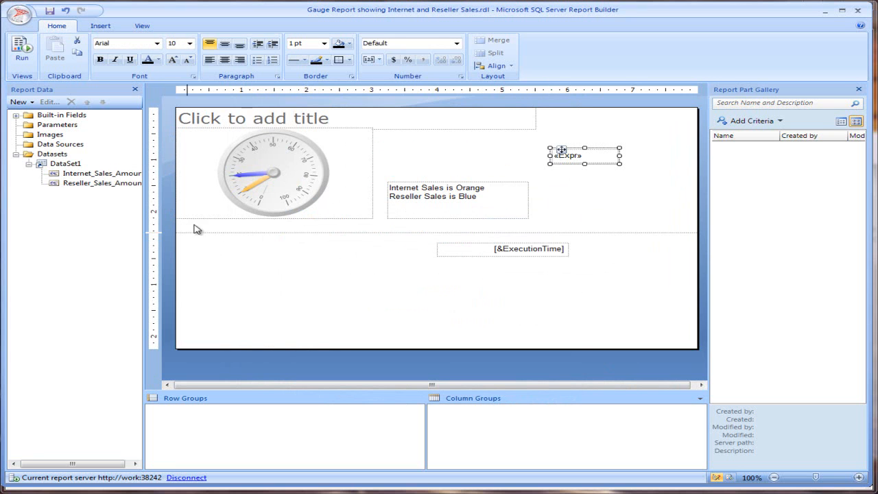
left_click_drag(86, 183, 568, 190)
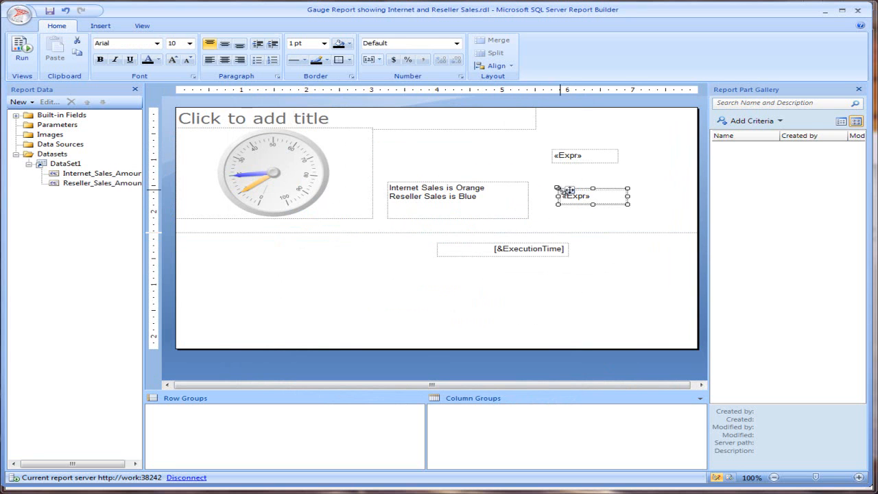
Step: Preview the gauge report with the two sales amount fields, return to design view and delete both expression text boxes
left_click(22, 51)
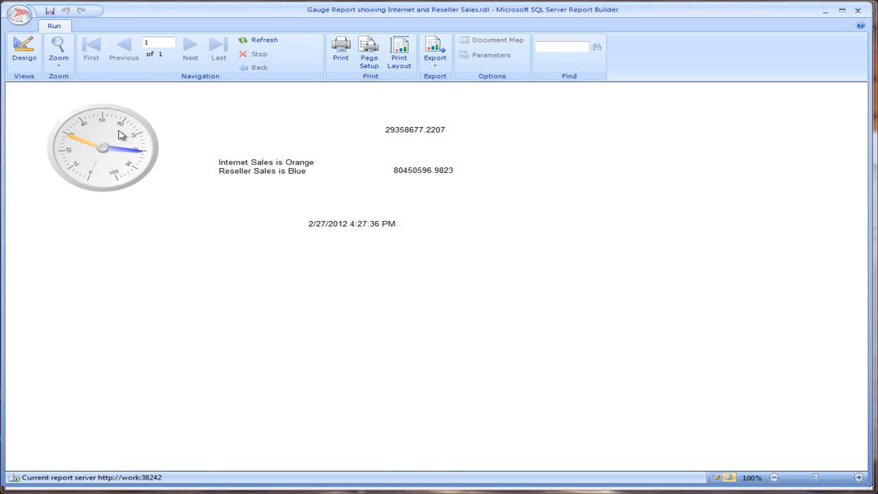
left_click(23, 51)
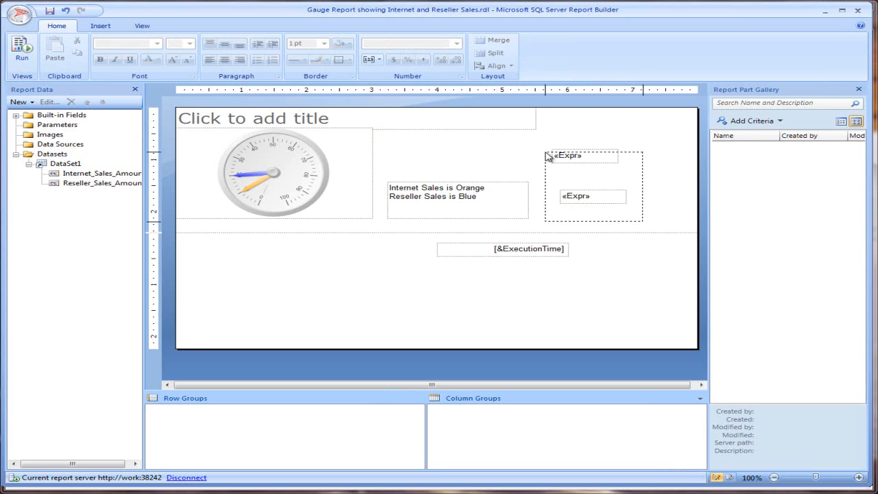
left_click_drag(546, 157, 547, 157)
key("Delete")
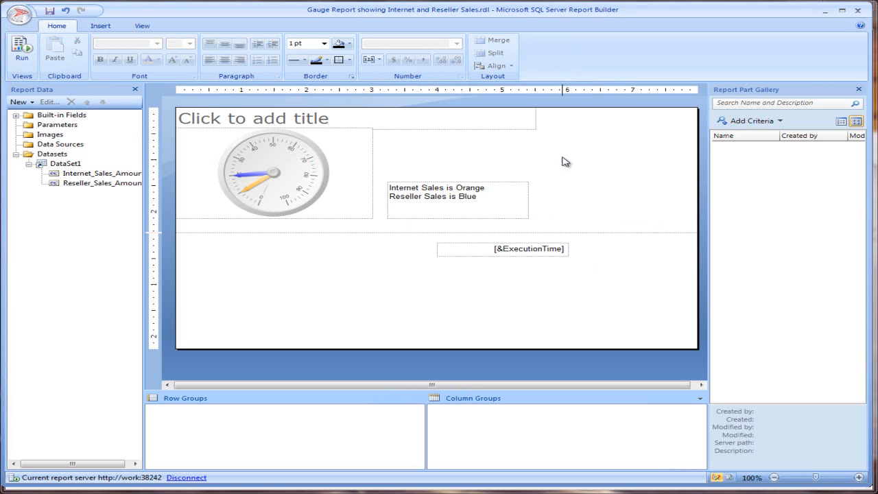
Step: Open the recent report Base Report with Charts.rdl without saving the gauge report's changes, and show the data visualizations available for insertion
left_click(17, 19)
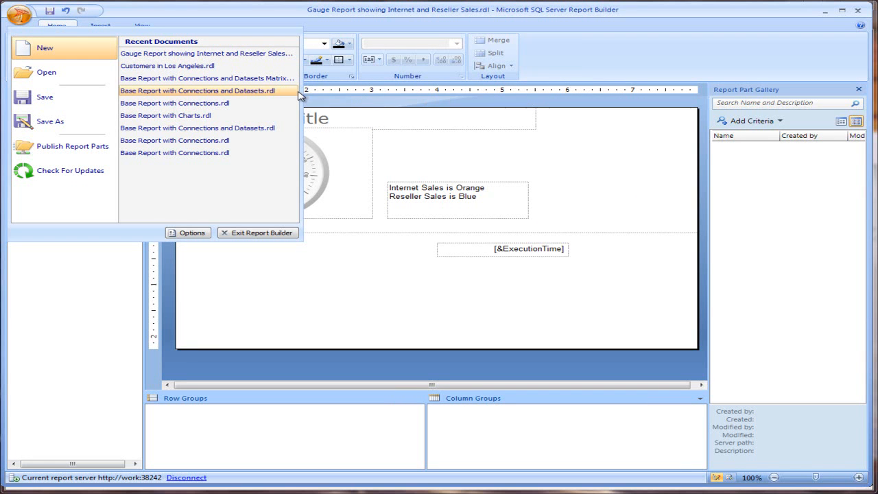
left_click(190, 118)
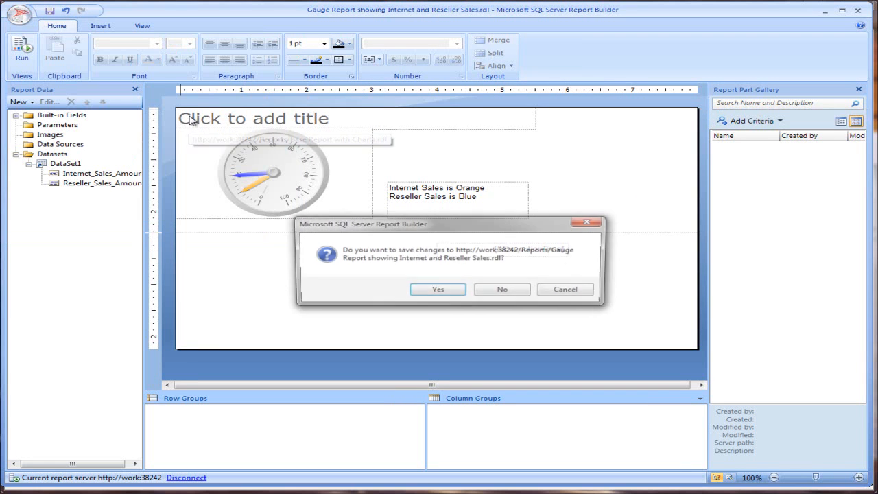
left_click(491, 292)
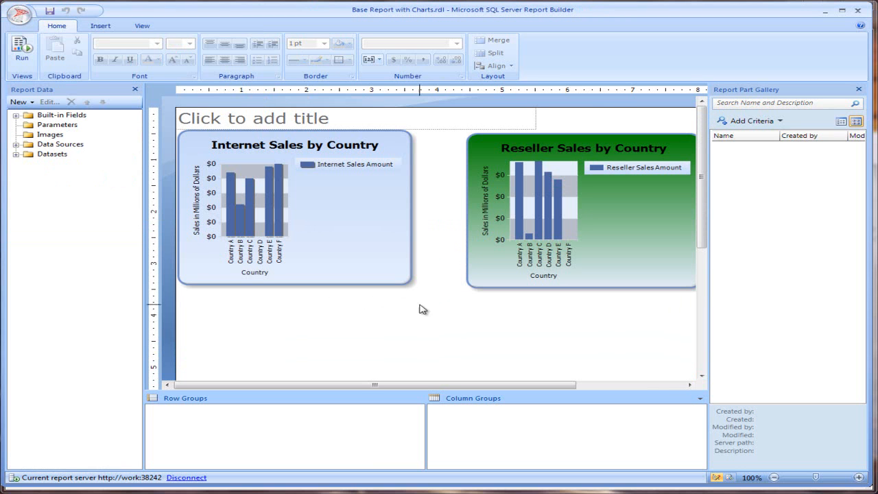
left_click(102, 25)
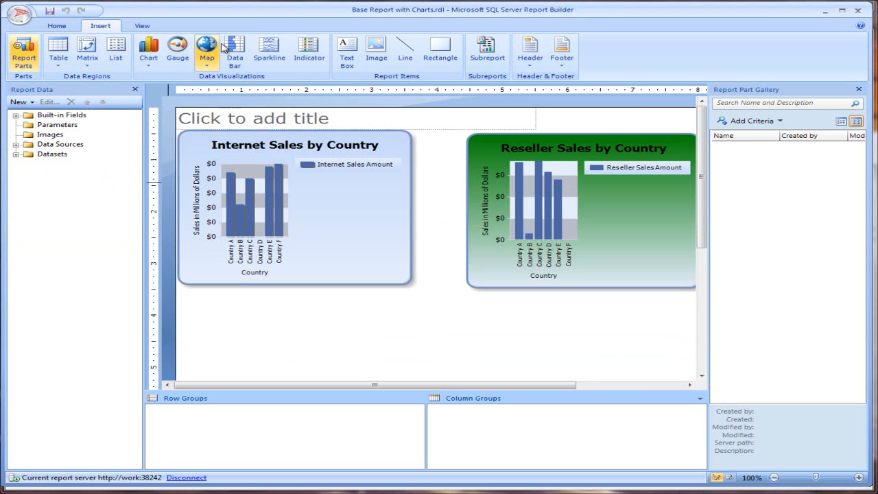
Step: Review the Chart Wizard's chart types with the Demo.rsd dataset, selecting Line and Pie, and cancel the wizard without inserting a chart
left_click(142, 53)
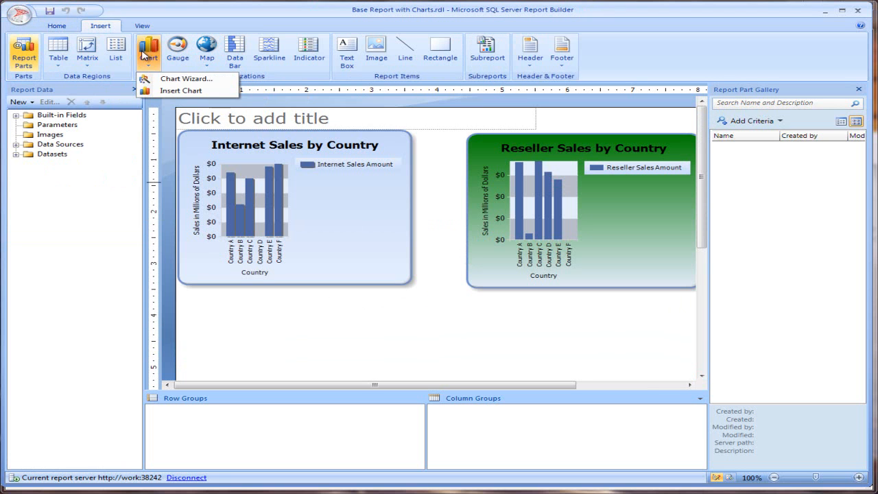
left_click(185, 79)
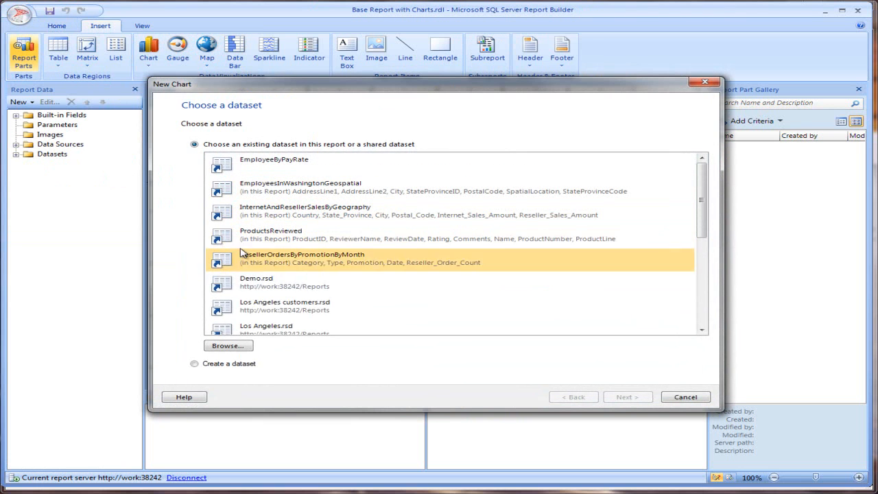
left_click(262, 280)
left_click(623, 397)
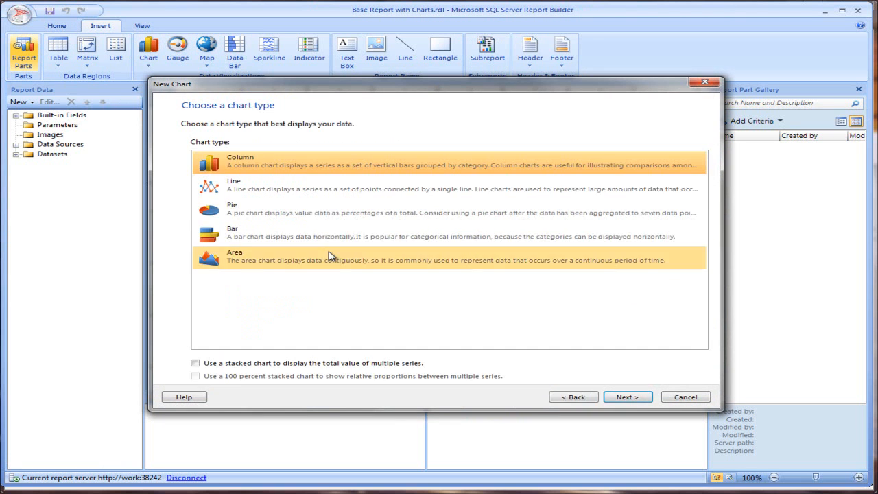
left_click(261, 189)
left_click(265, 210)
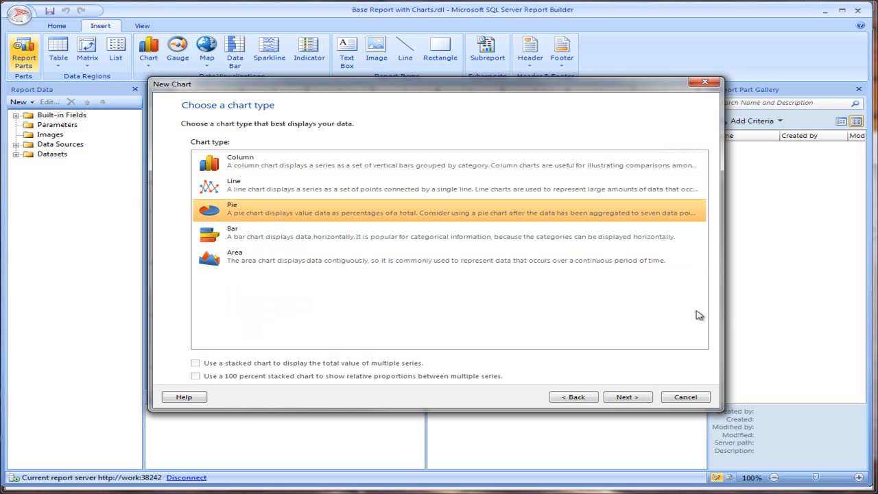
left_click(684, 398)
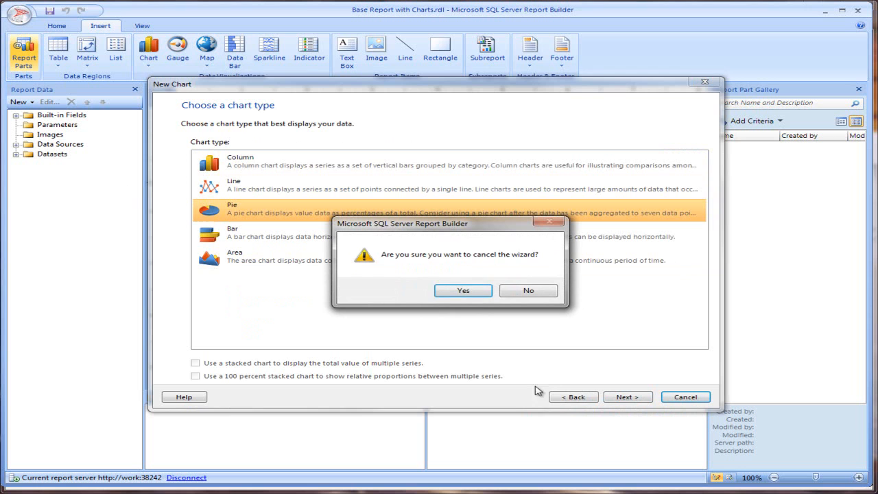
left_click(463, 290)
Step: Select the Internet Sales by Country chart, preview the report with both country sales charts and return to design view
left_click(245, 198)
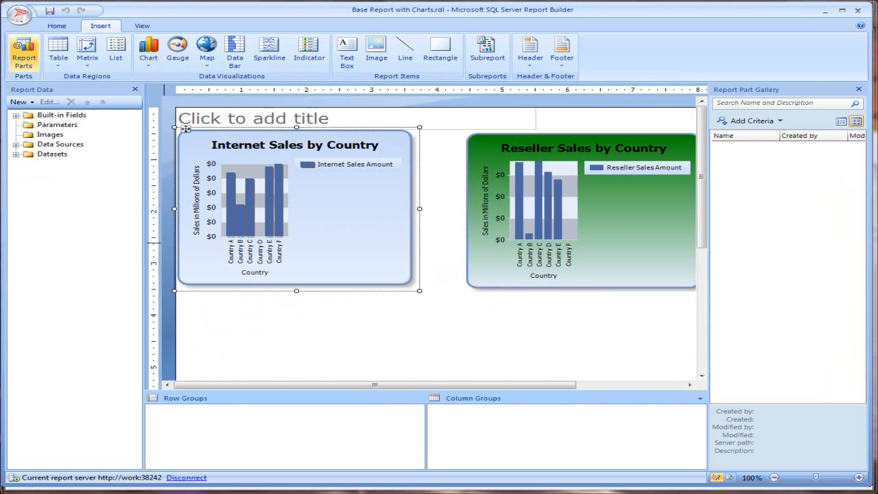
left_click(57, 26)
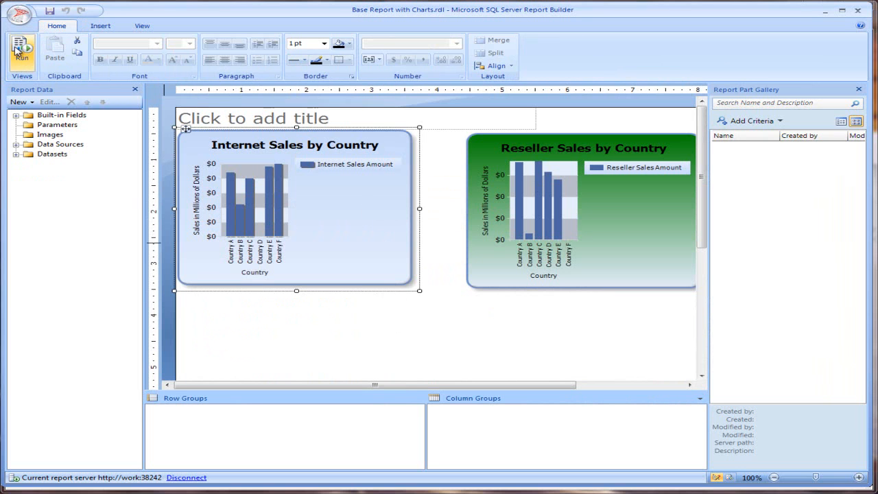
left_click(20, 51)
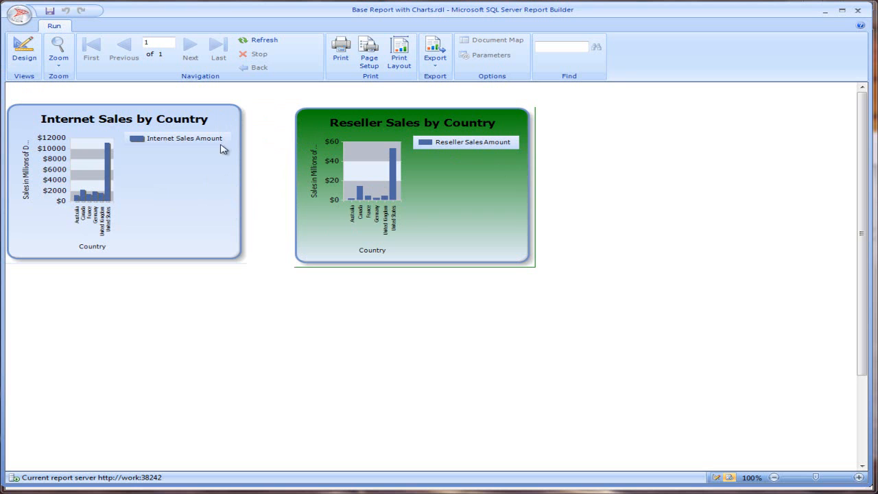
left_click(17, 43)
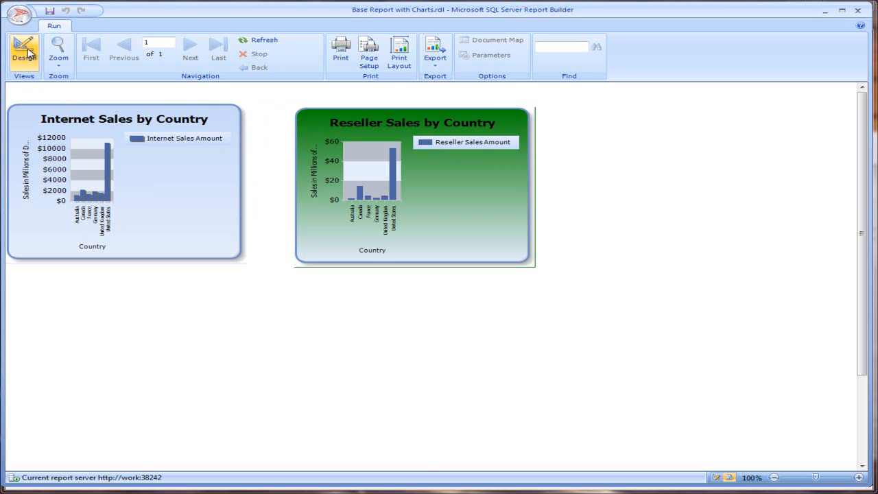